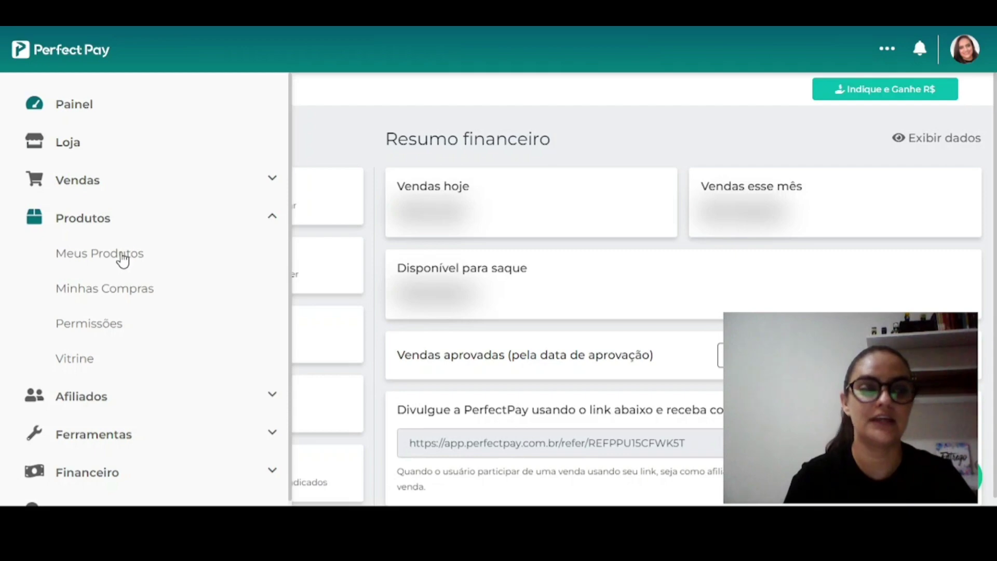
Step: Open the campaigns of the affiliate product "Deu A Louca Na Shein"
click(122, 259)
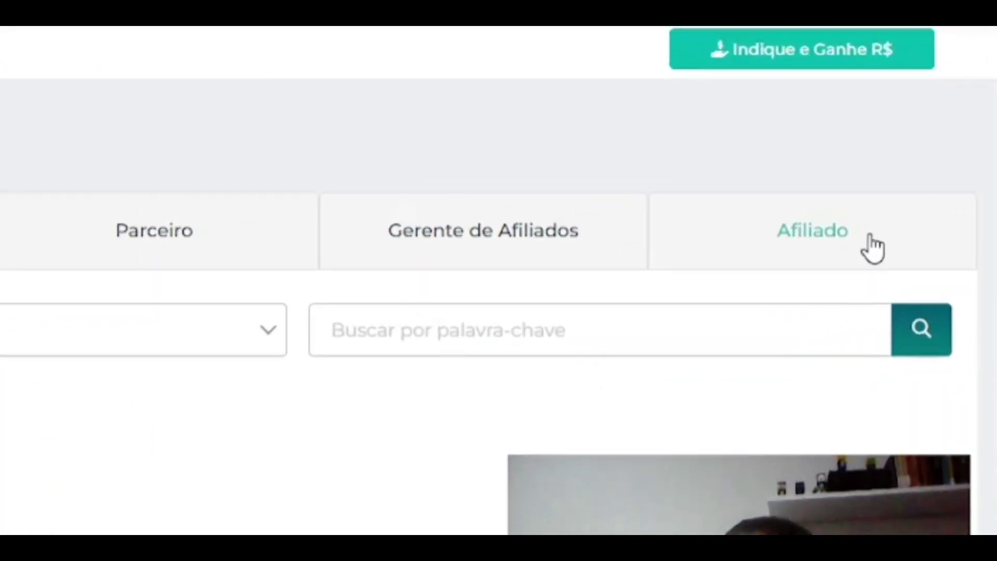
click(922, 190)
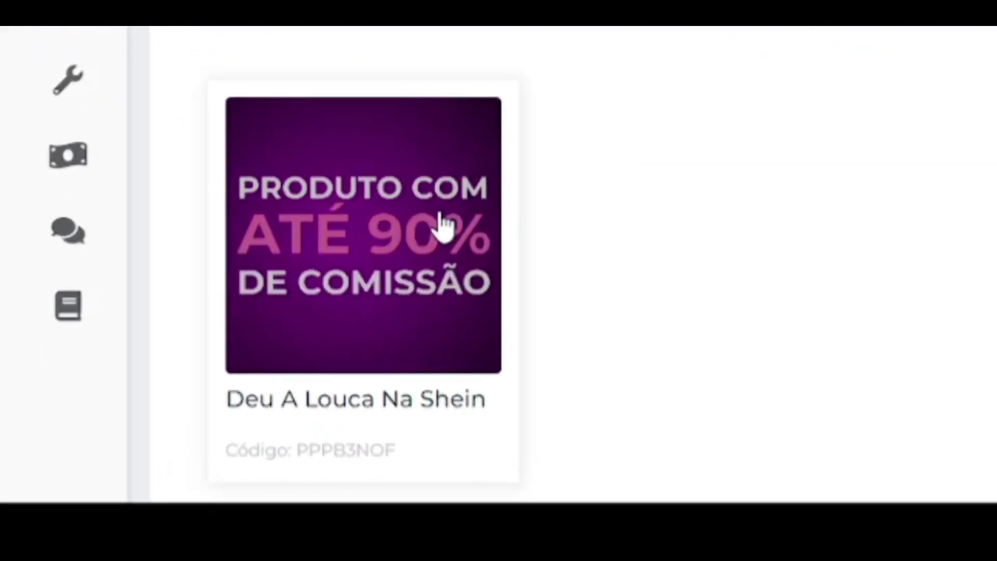
click(441, 223)
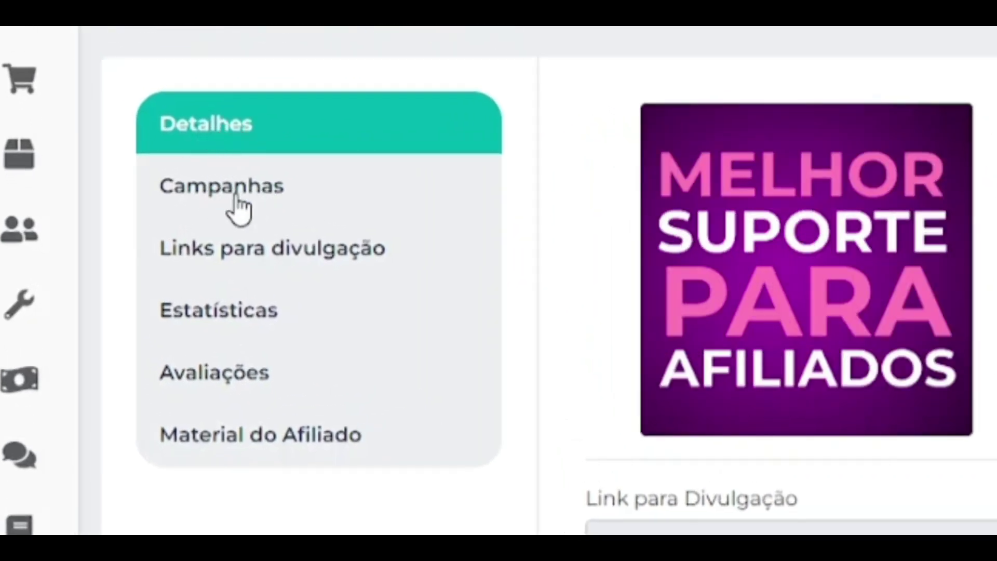
click(238, 208)
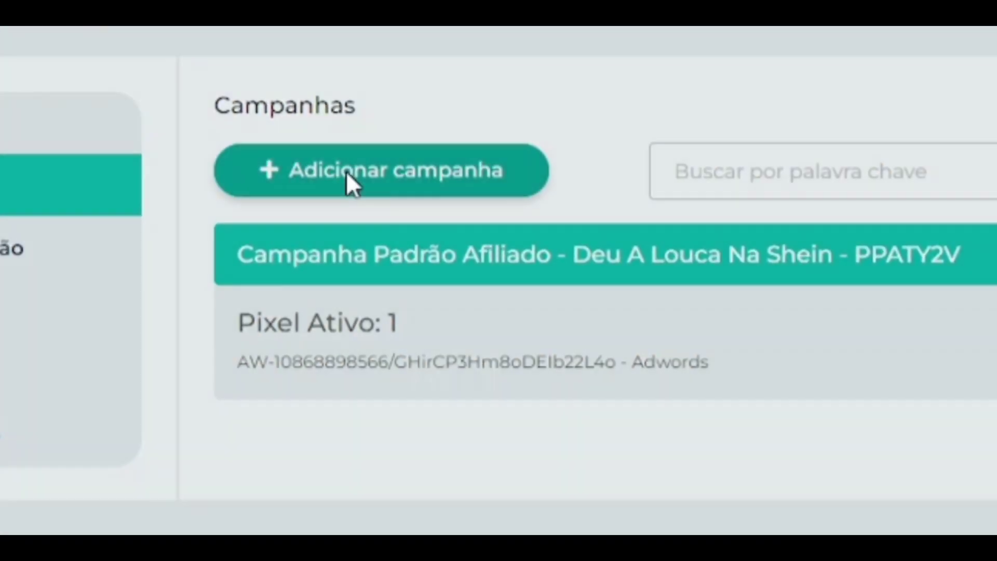
Step: Create a campaign named "Pixel perfect pay 2022" and make it the default campaign
click(347, 174)
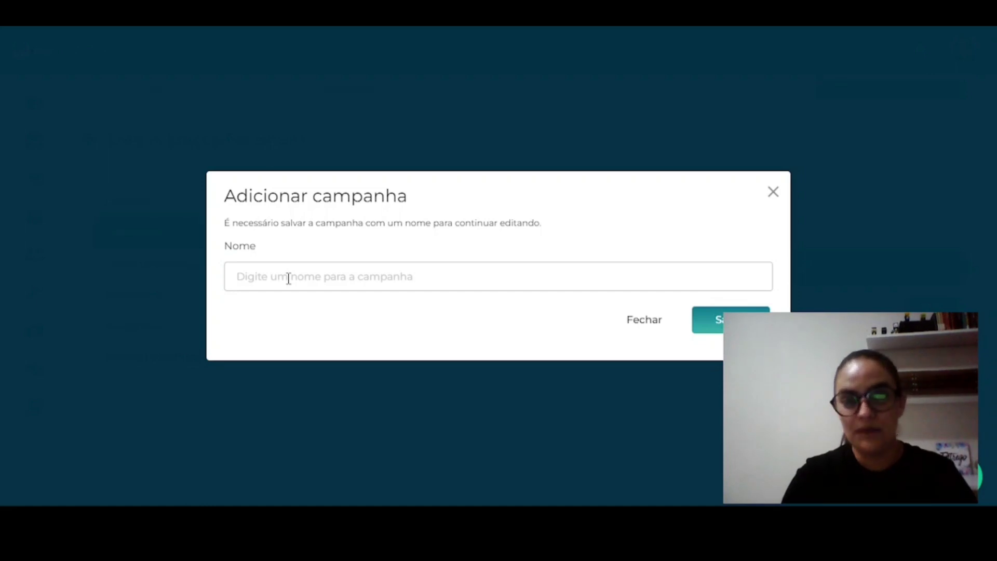
click(288, 279)
text(Pixel perfect)
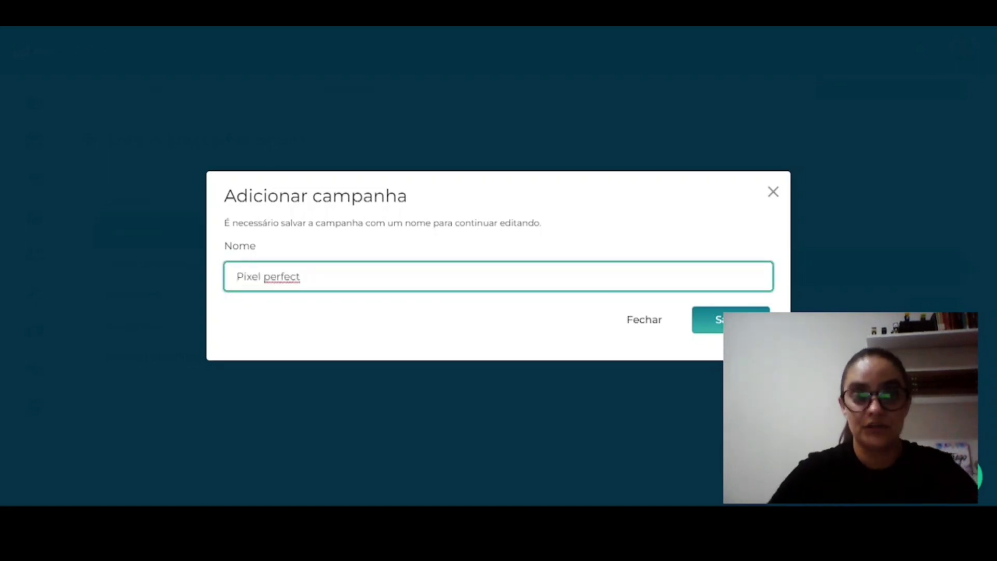
text( pay )
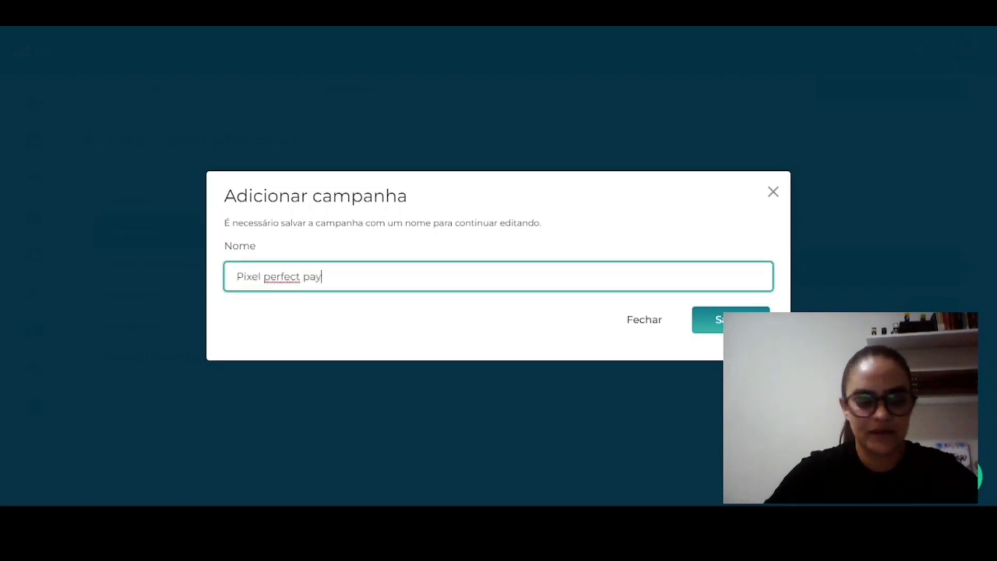
text(2022)
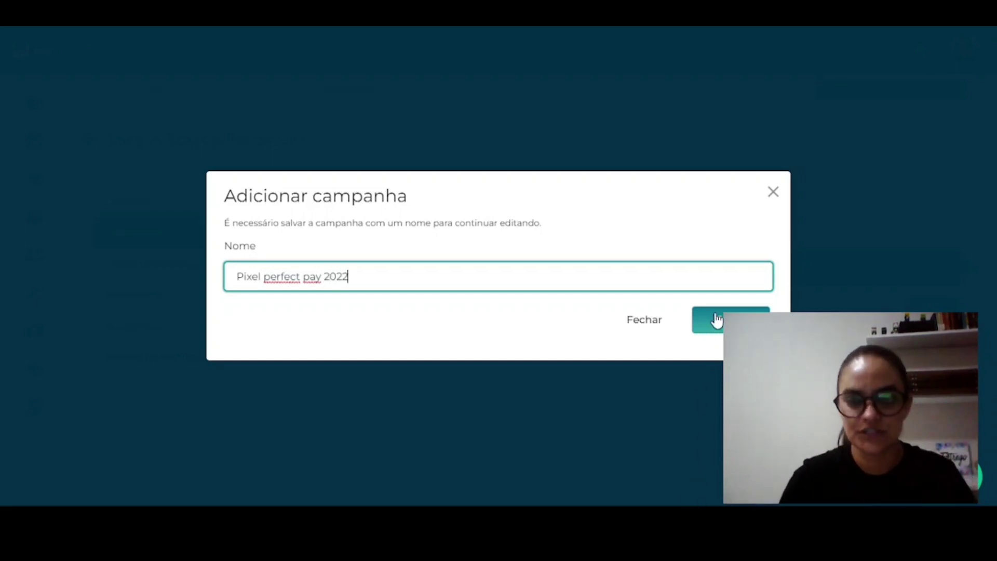
click(720, 326)
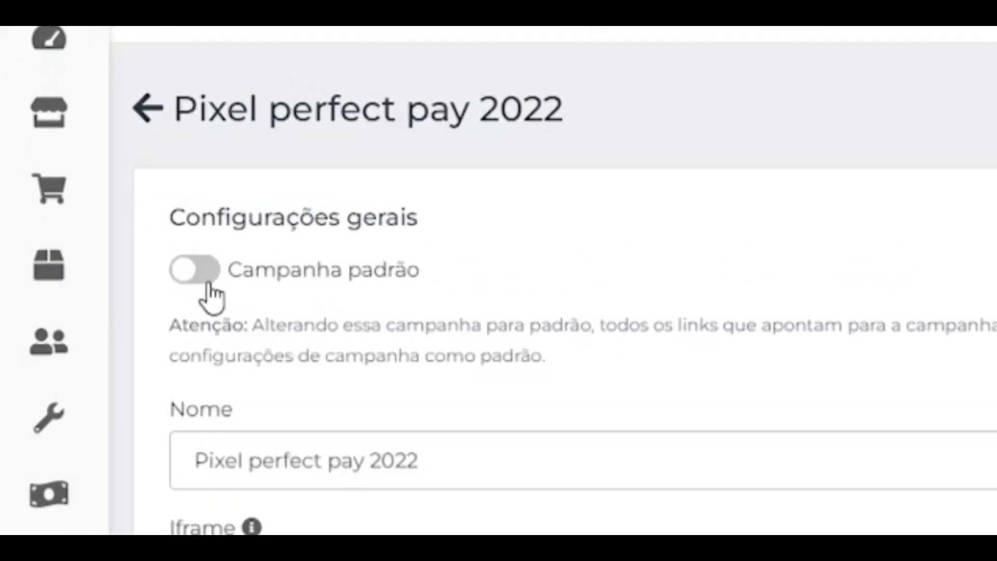
click(208, 280)
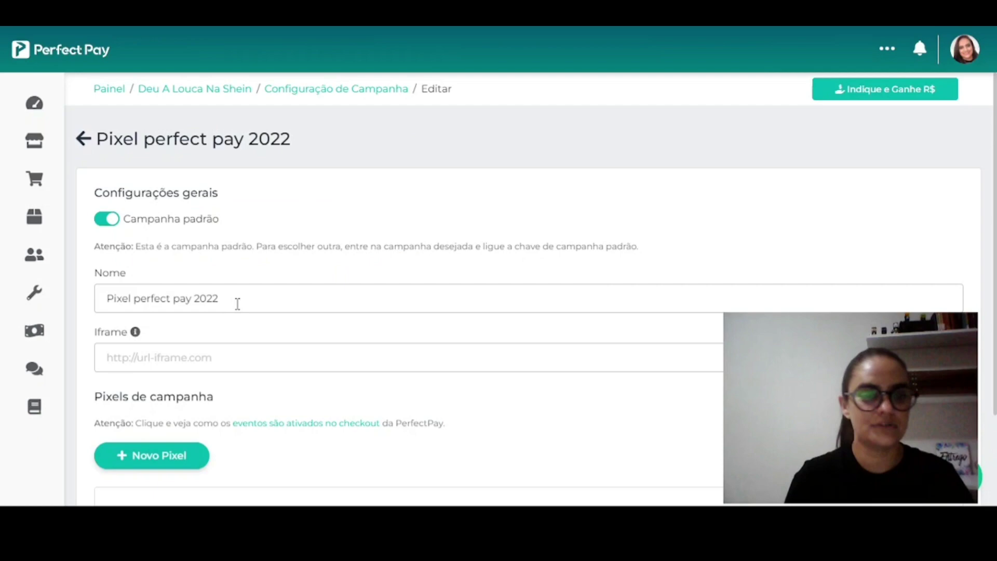
click(457, 441)
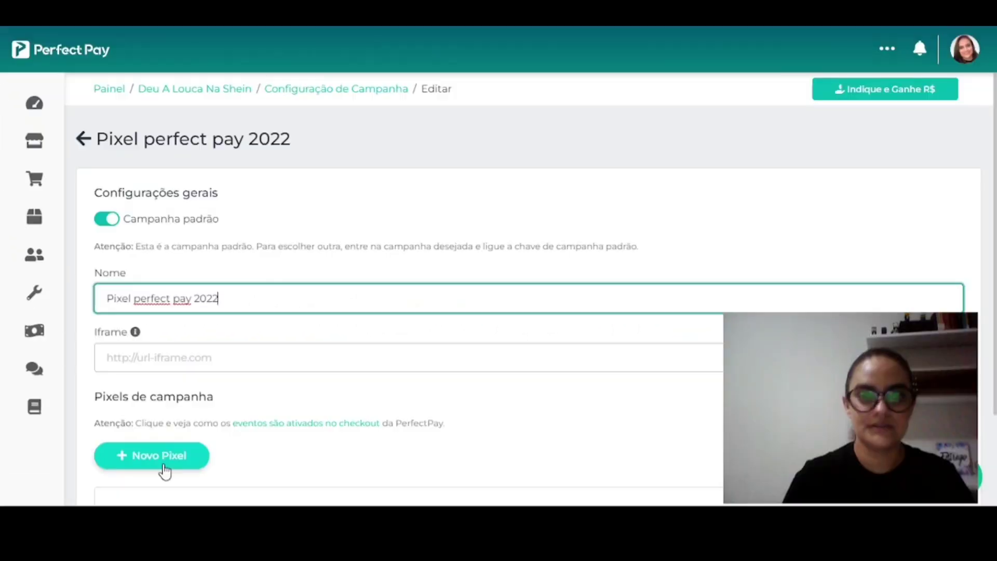
Step: Start a new campaign pixel with the description "Pixel Perfect Pay 2022"
click(256, 396)
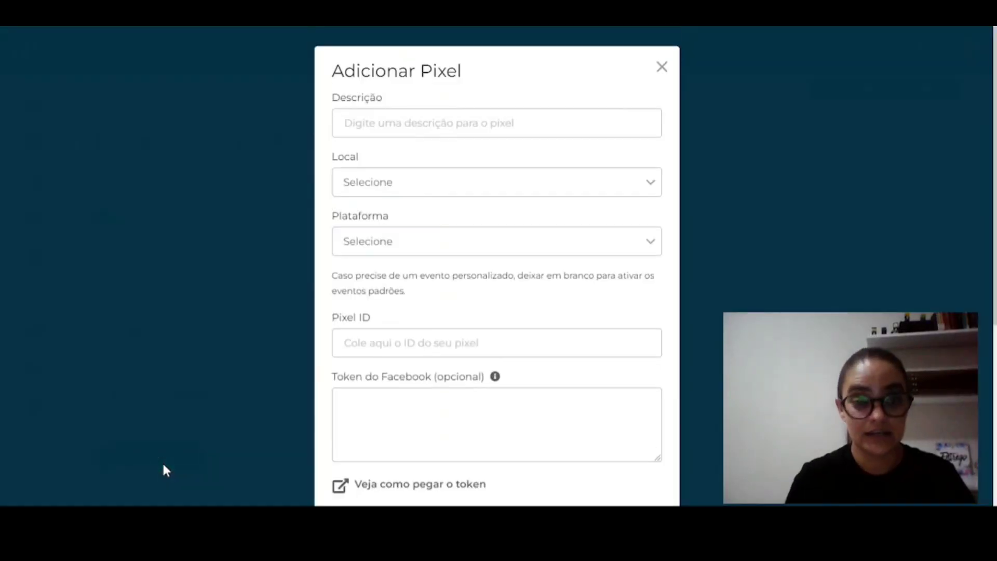
click(518, 129)
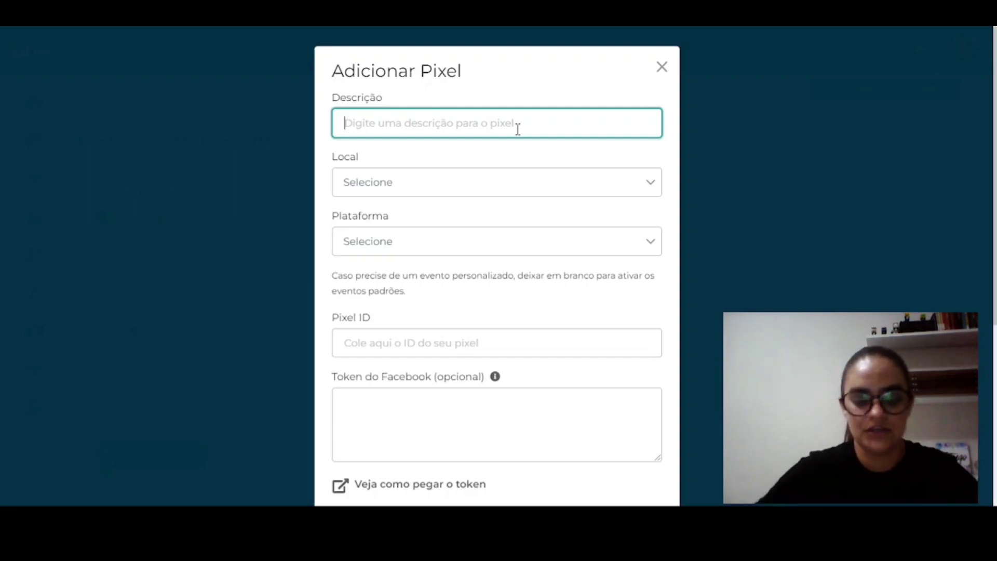
text(Pix)
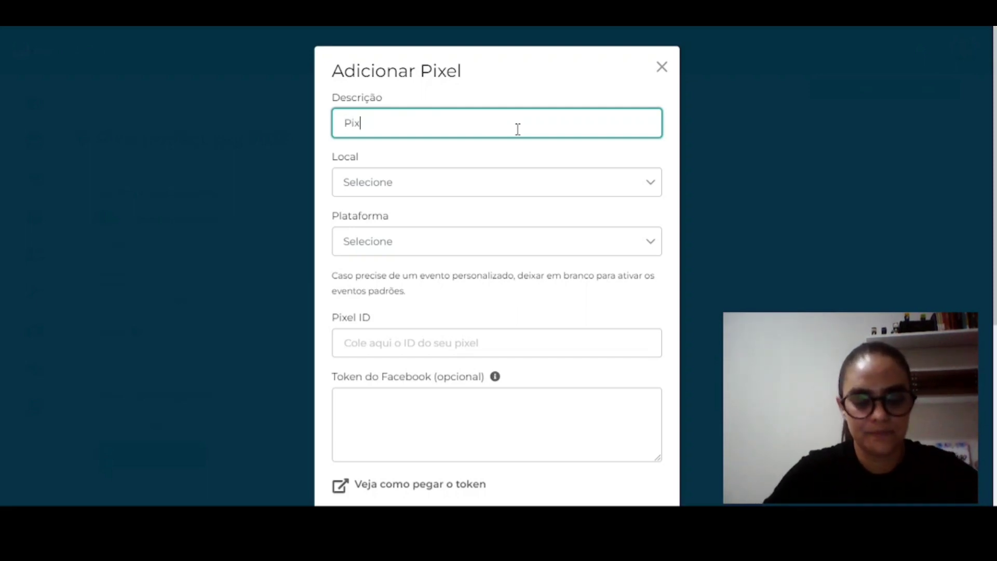
text(el Perfect Pay 2022)
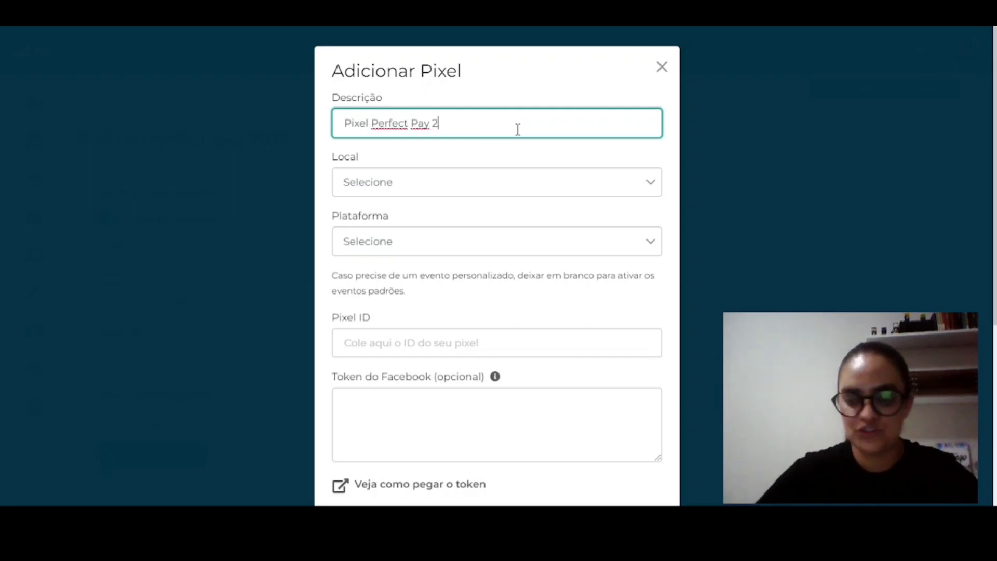
Step: Set the pixel's location to "Checkout (InitiateCheckout) e venda aprovada [Cartão ou Pix] (Purchase)" and its platform to Adwords
click(516, 194)
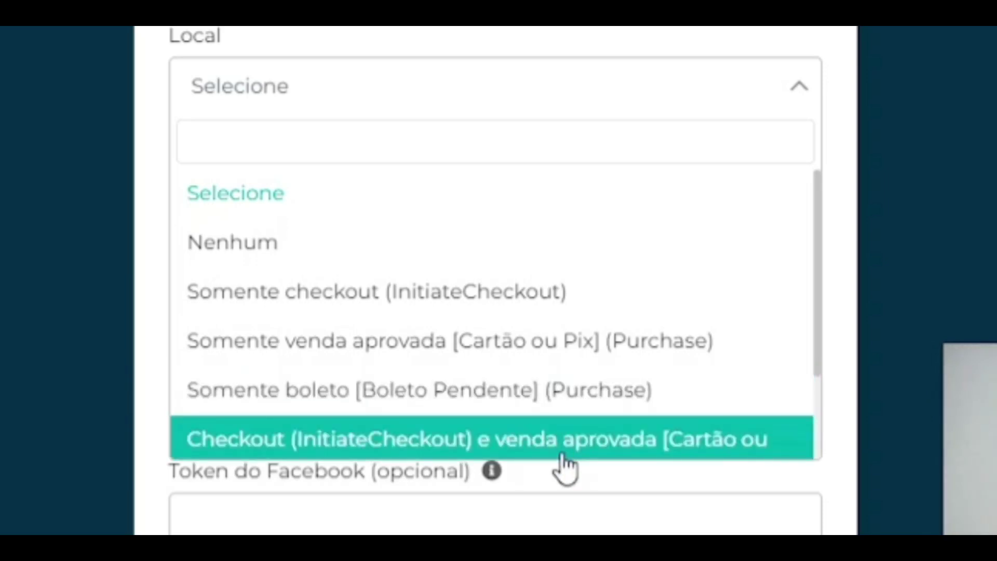
scroll(807, 451, down, 1)
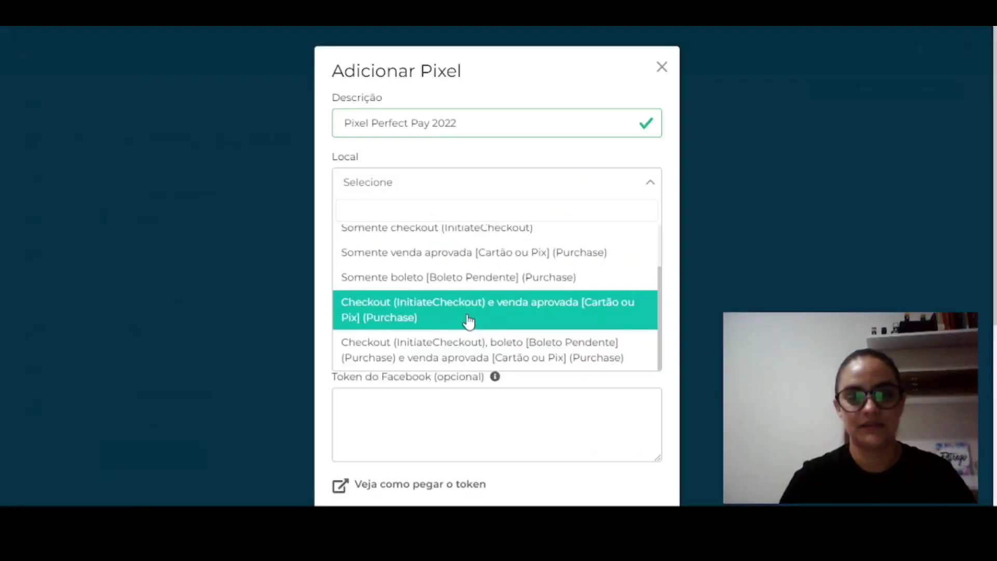
click(439, 358)
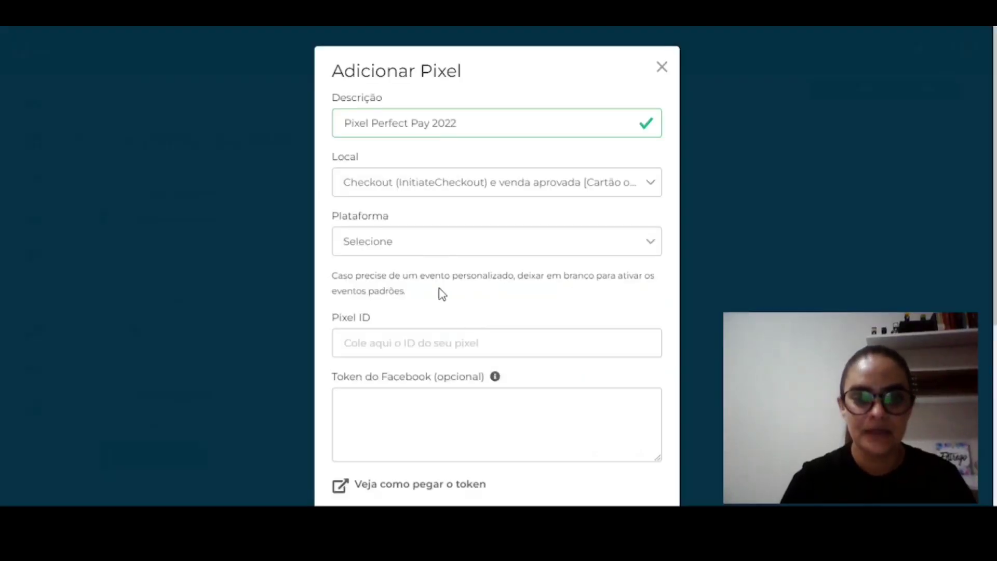
click(461, 249)
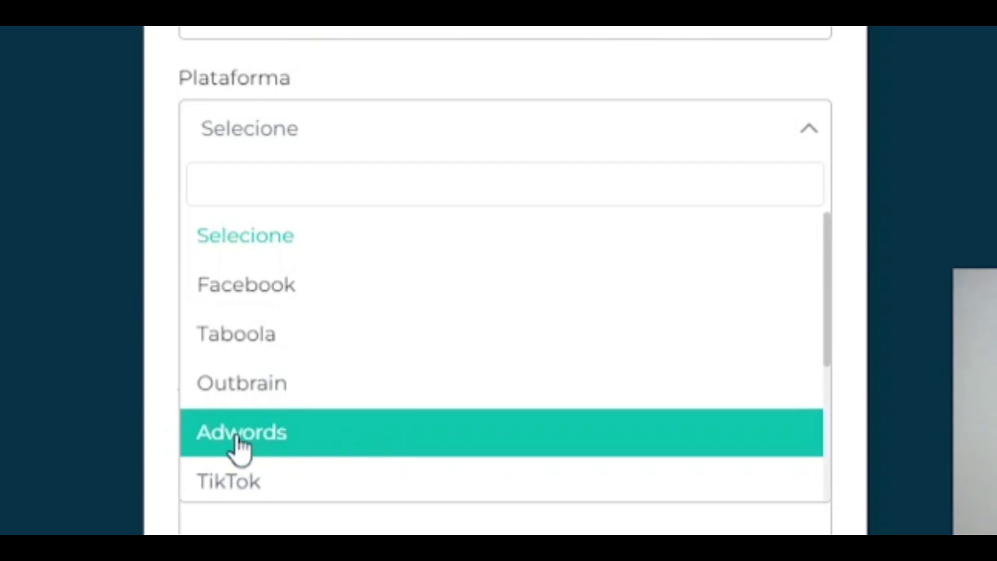
click(276, 440)
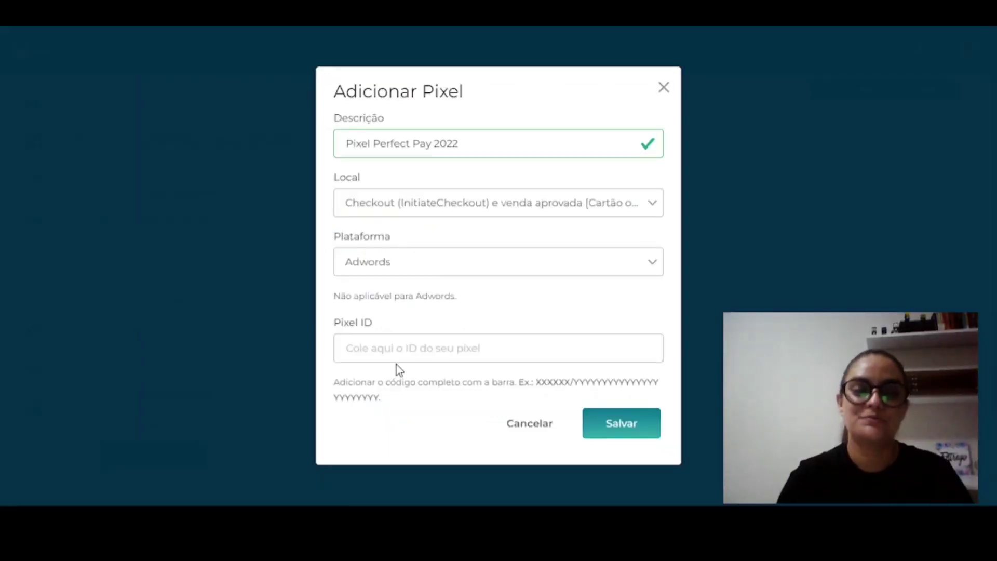
click(396, 353)
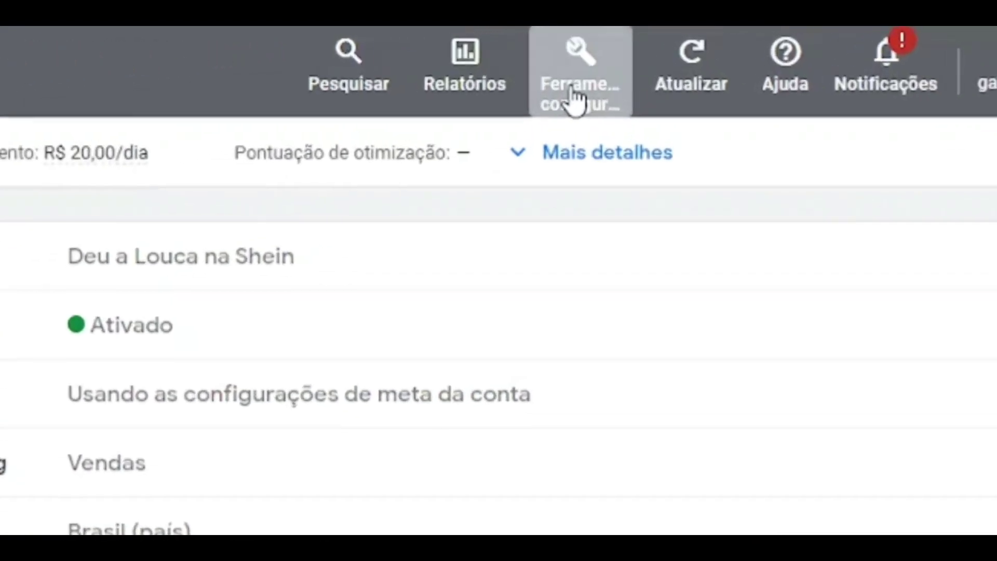
Step: Switch to Google Ads and start a new conversion action for website conversions
click(609, 63)
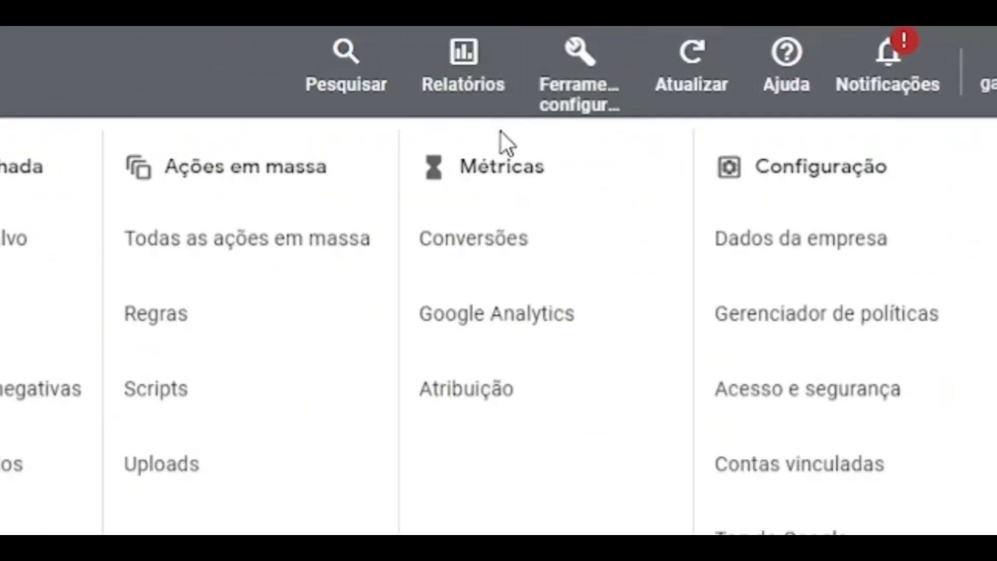
click(502, 238)
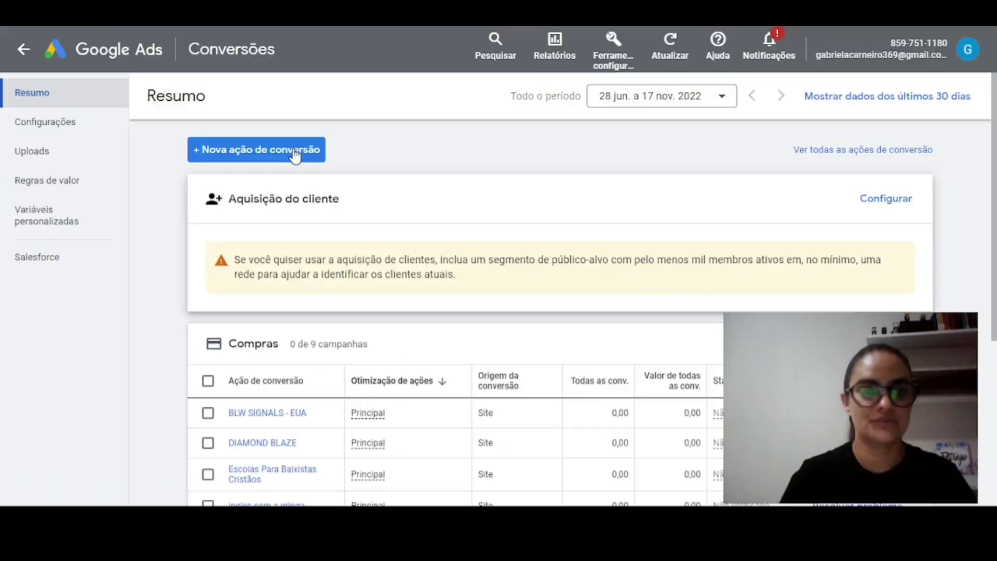
click(292, 151)
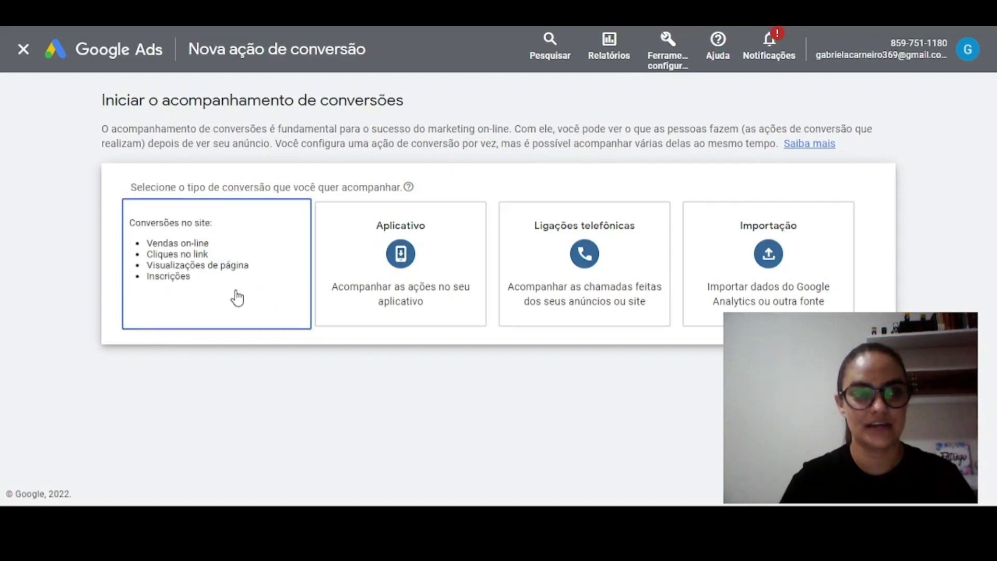
click(238, 298)
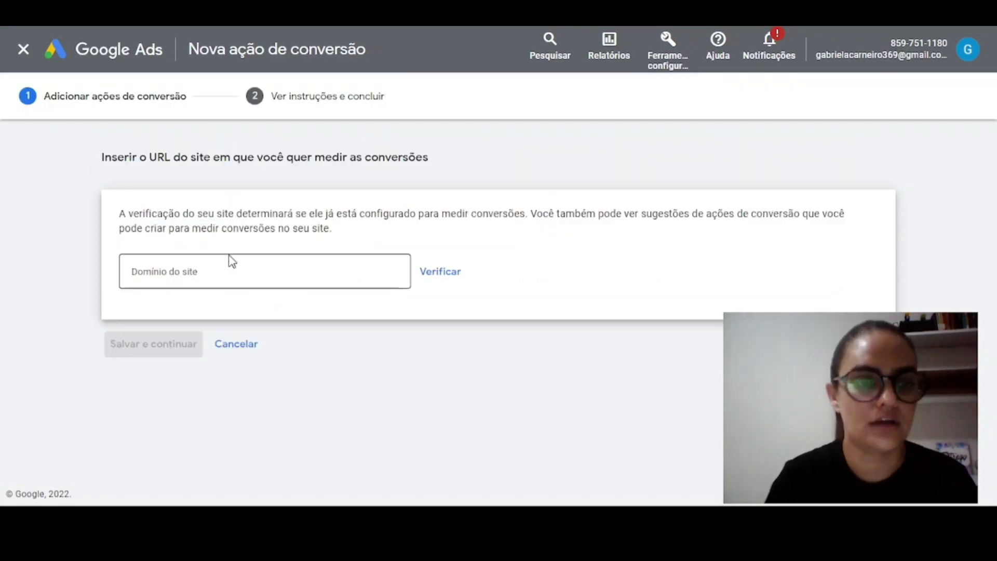
click(234, 270)
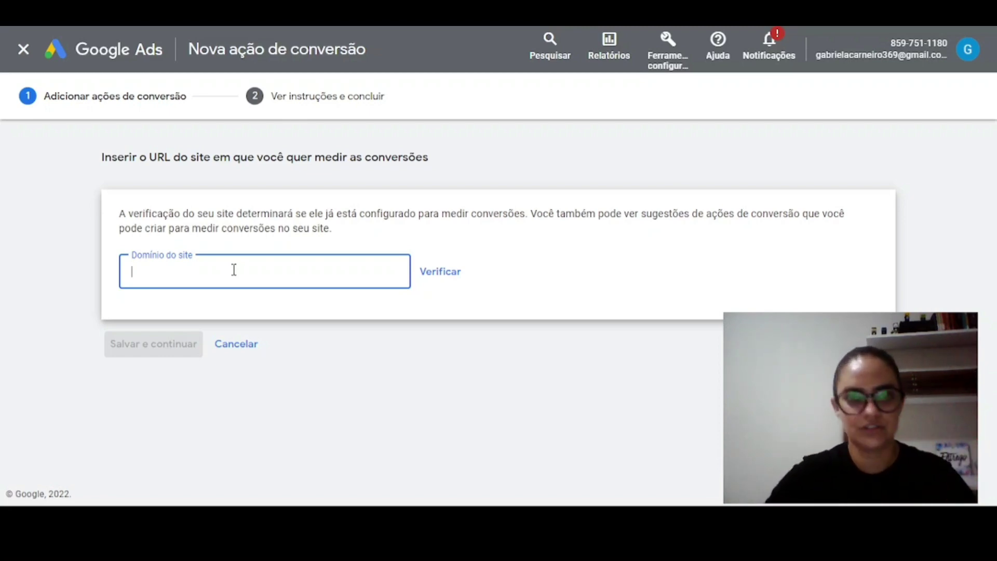
text(https://atraentedeverdade.online/sheinpay/?ref=PPATY2V)
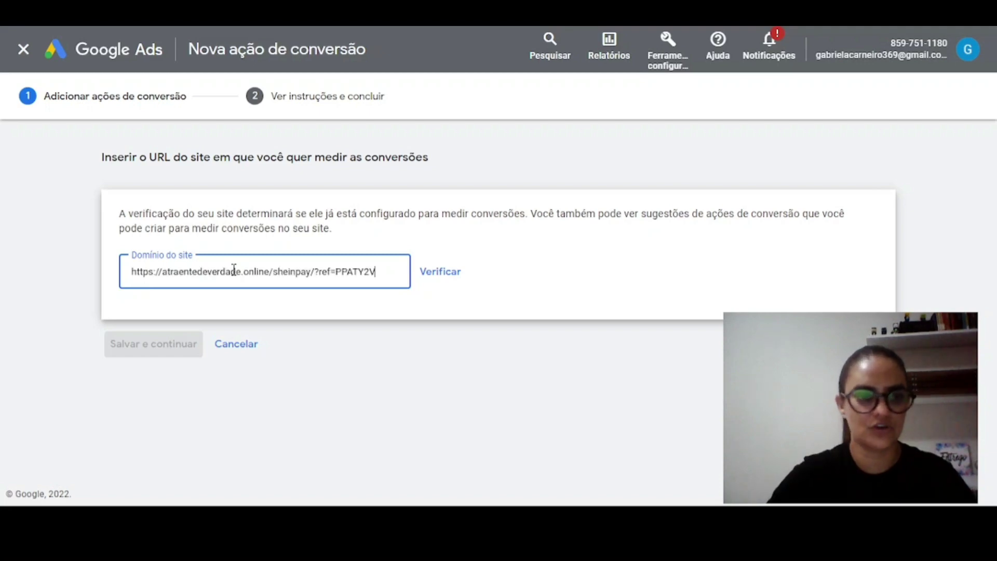
click(454, 278)
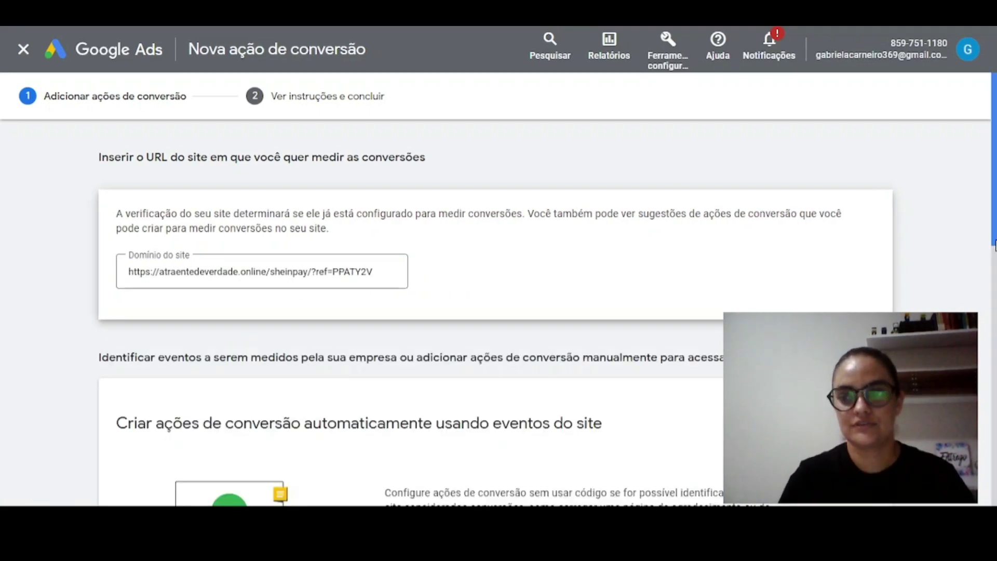
Step: Add a conversion action manually using code and set its goal category to Compra
drag(994, 247, 994, 288)
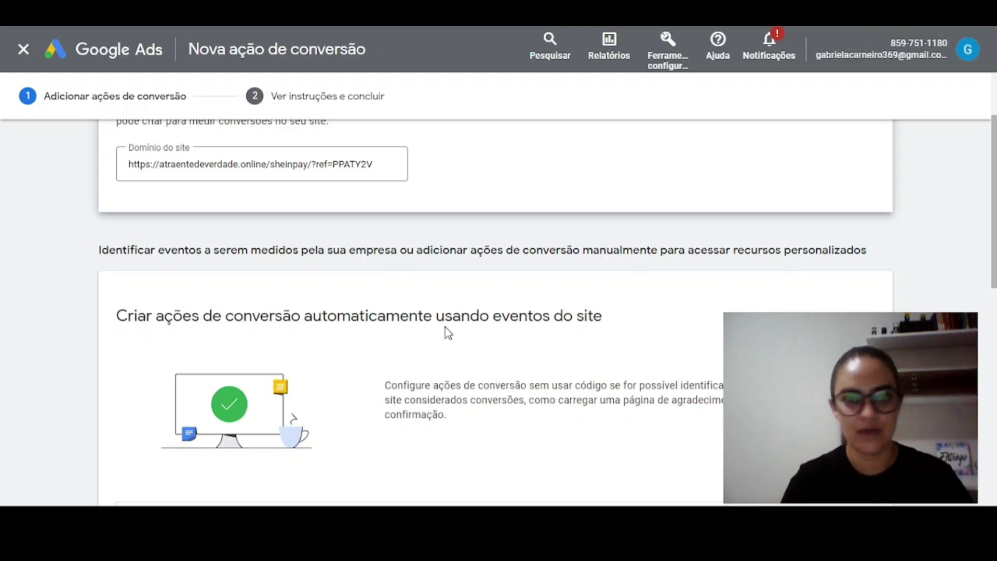
drag(993, 283, 991, 506)
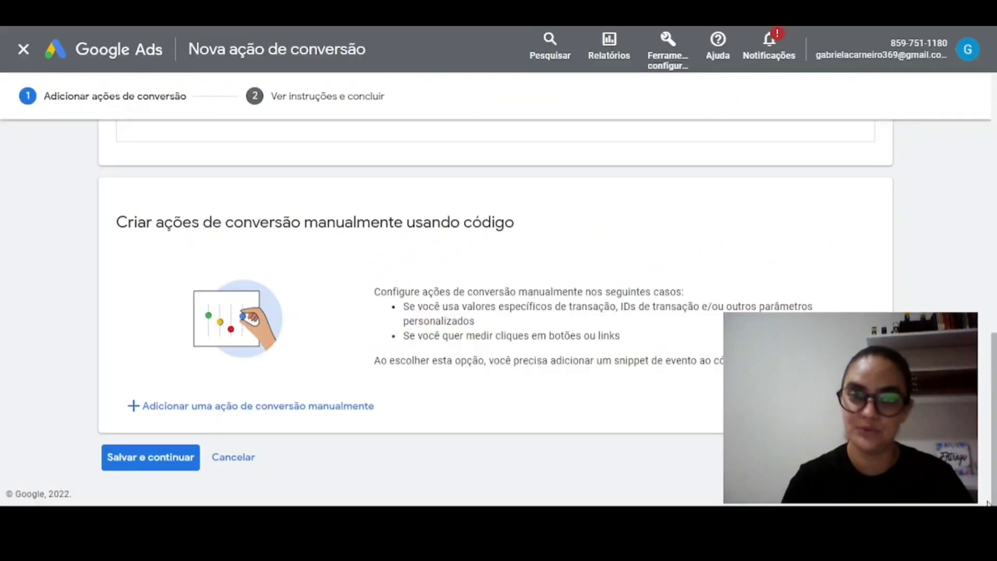
click(193, 415)
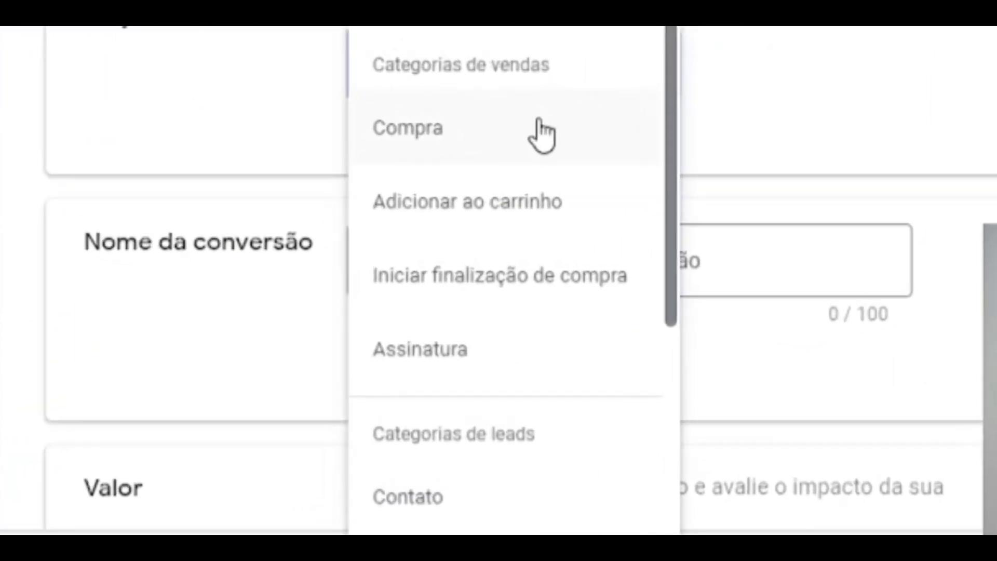
click(542, 136)
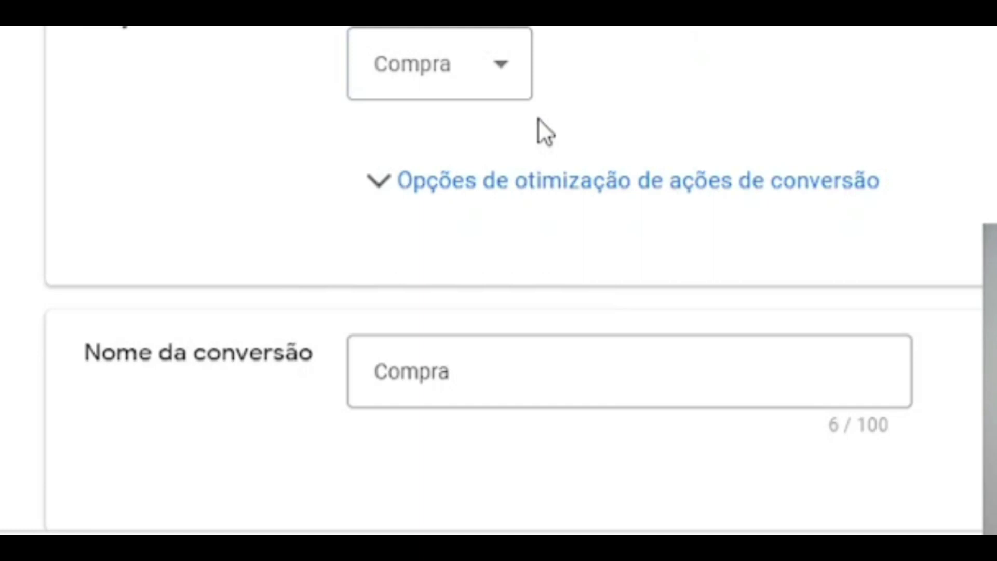
click(497, 73)
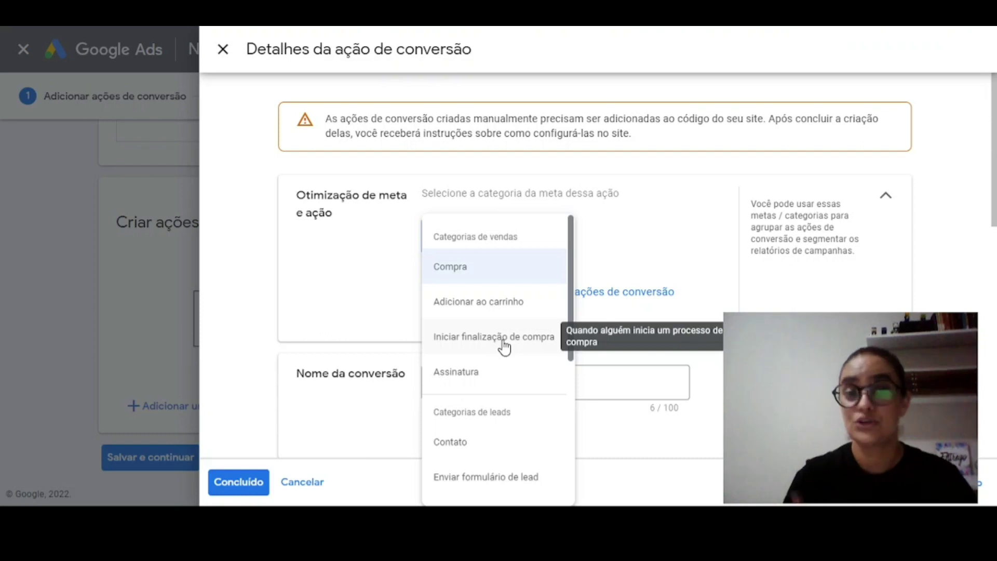
click(472, 274)
Step: Rename the conversion as "Pixel Perfect Pay 2022"
scroll(498, 219, down, 3)
double_click(498, 215)
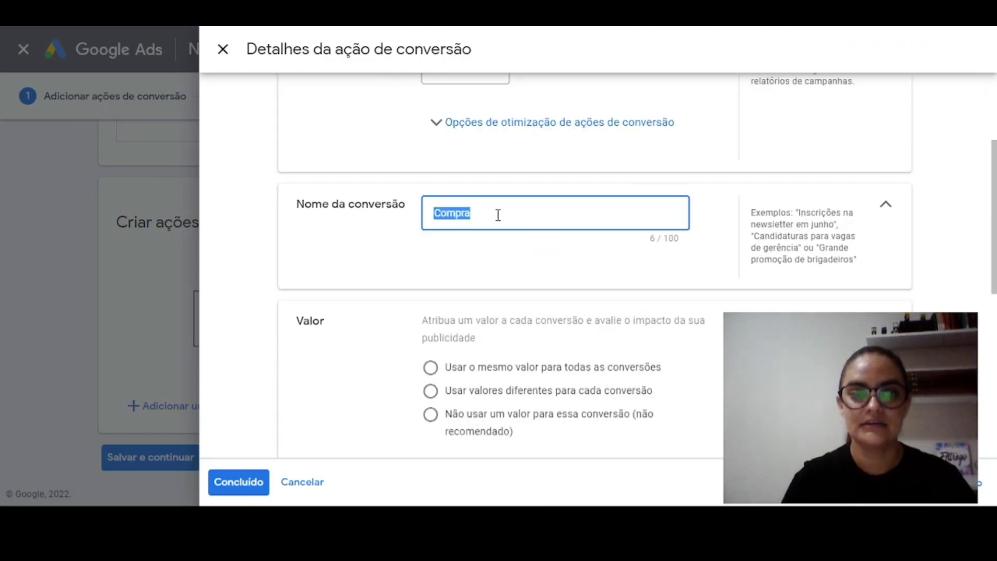
text(Pixel Perfect Pay 2022)
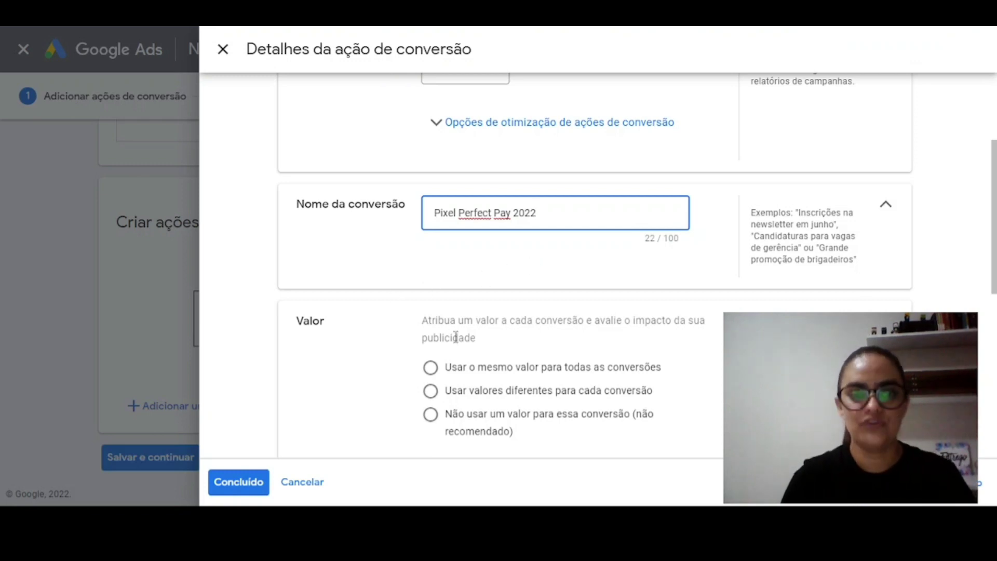
Step: Use different values for each conversion and set the default value to 0 in Brazilian reais
click(430, 391)
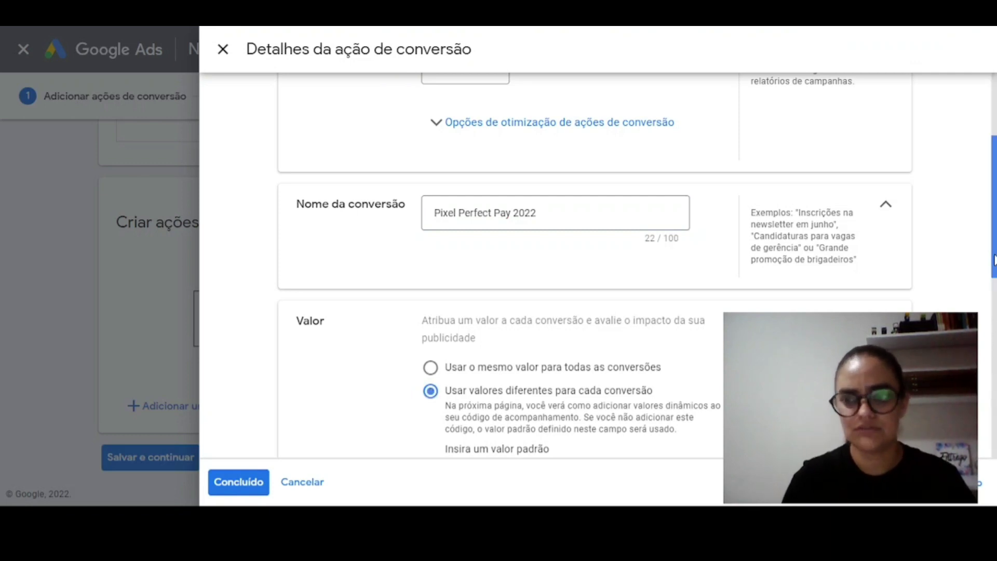
drag(993, 260, 993, 320)
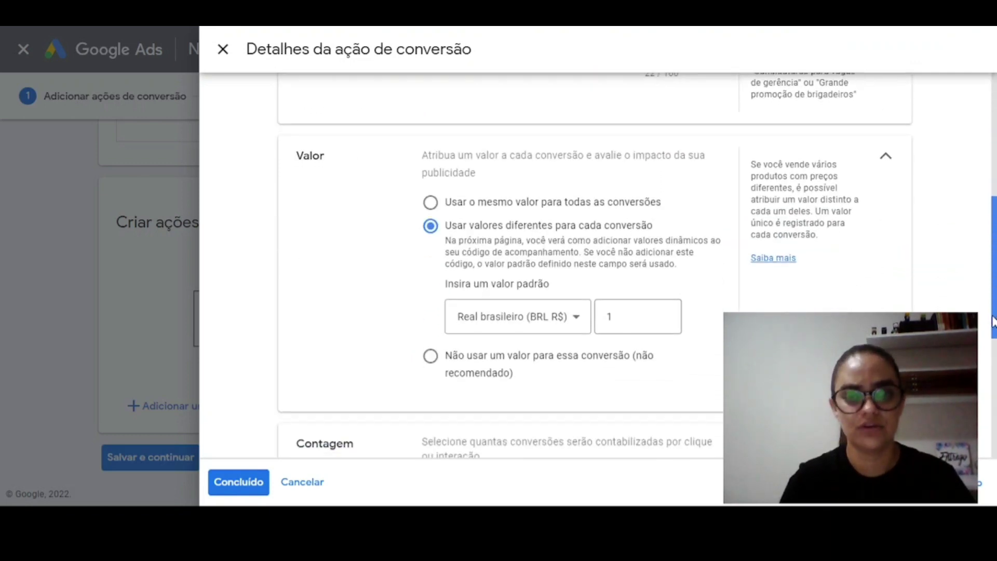
double_click(612, 319)
text(0)
Step: Set the conversion count to Uma and complete the conversion action details
scroll(612, 318, down, 4)
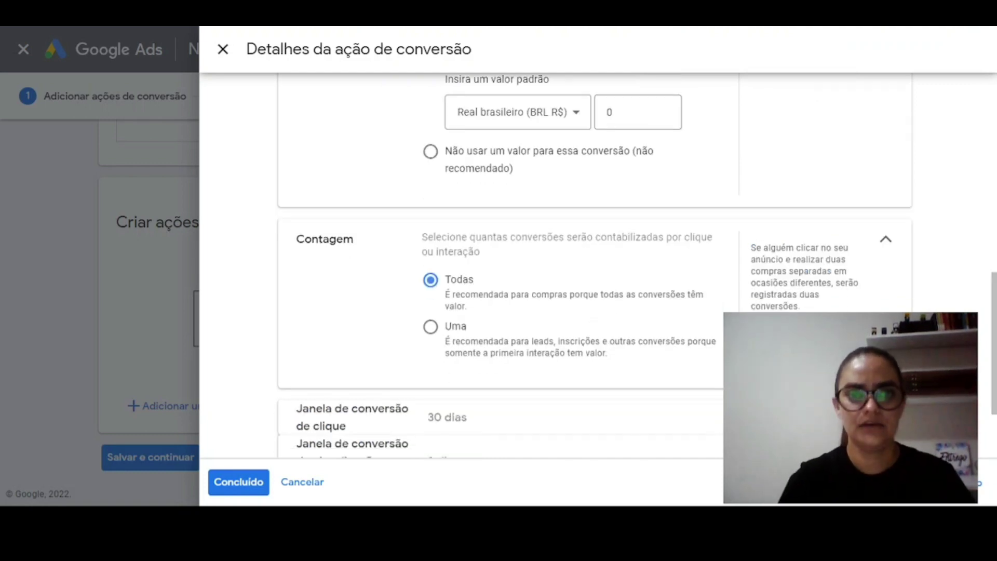
click(431, 328)
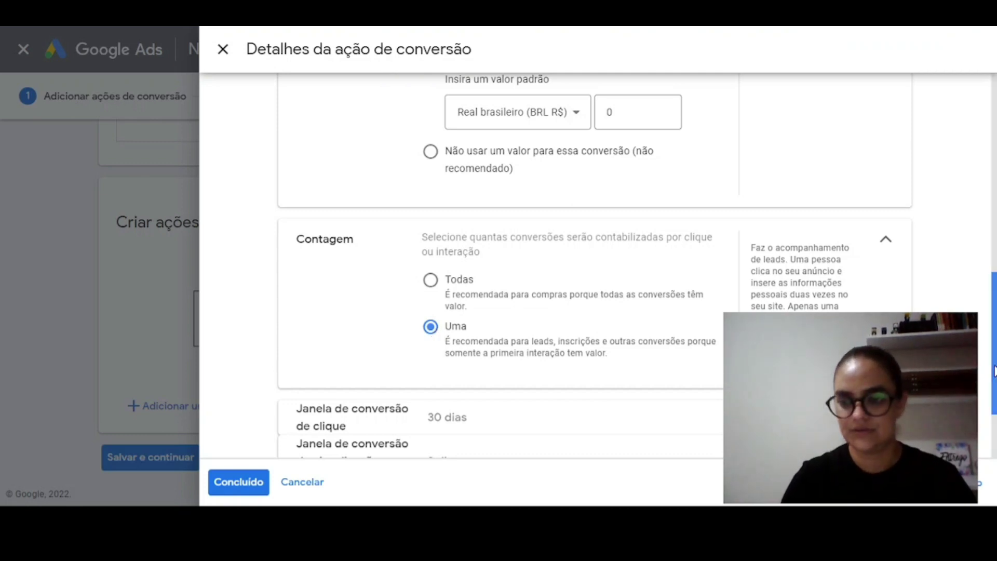
drag(993, 370, 992, 423)
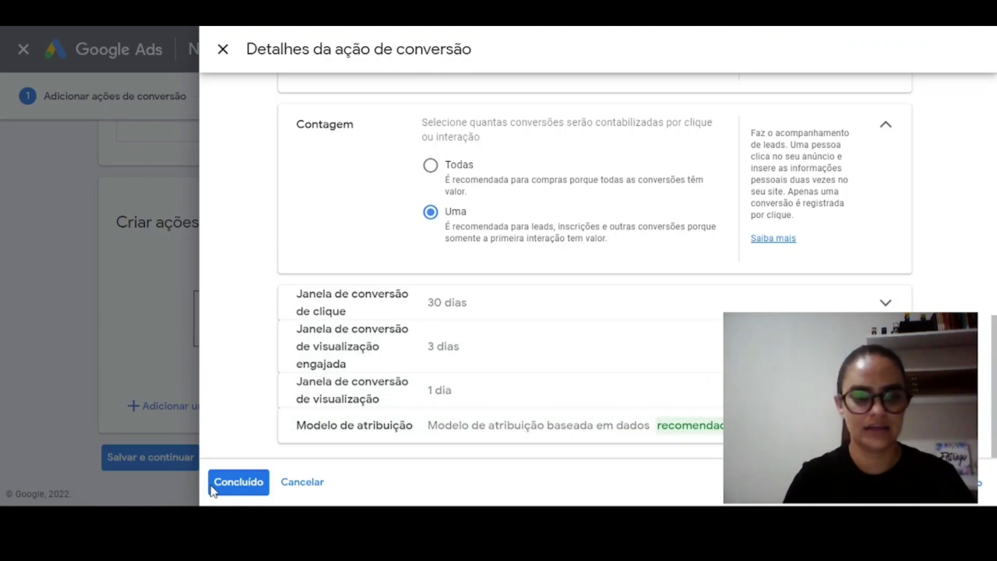
click(239, 482)
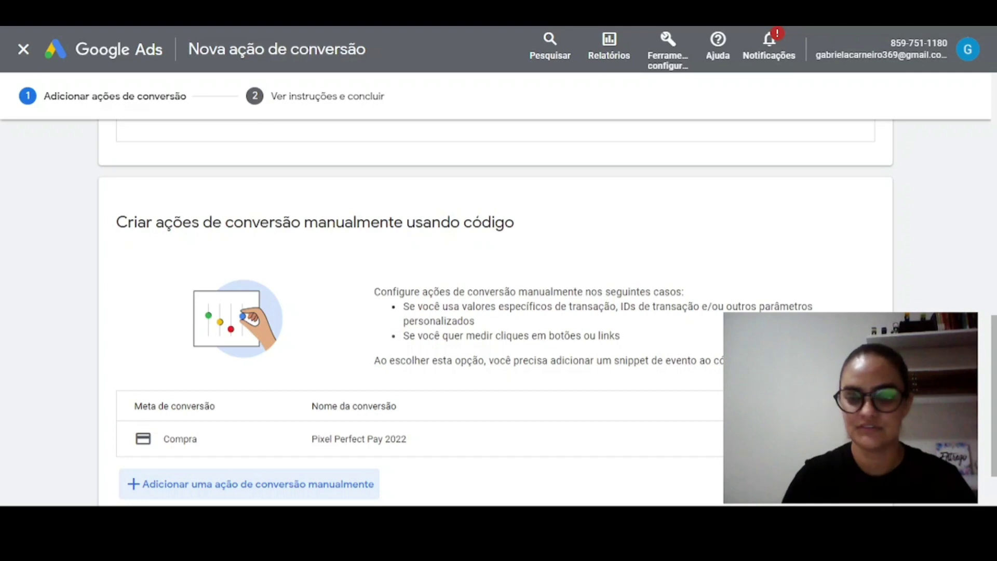
Step: Save the new conversion action and copy its event snippet from the setup instructions
scroll(141, 464, down, 2)
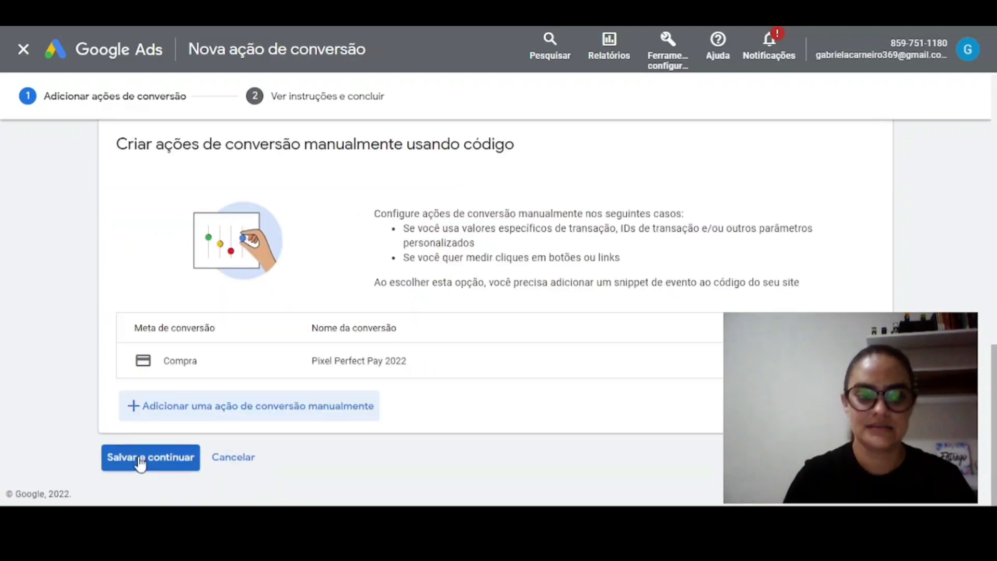
click(141, 464)
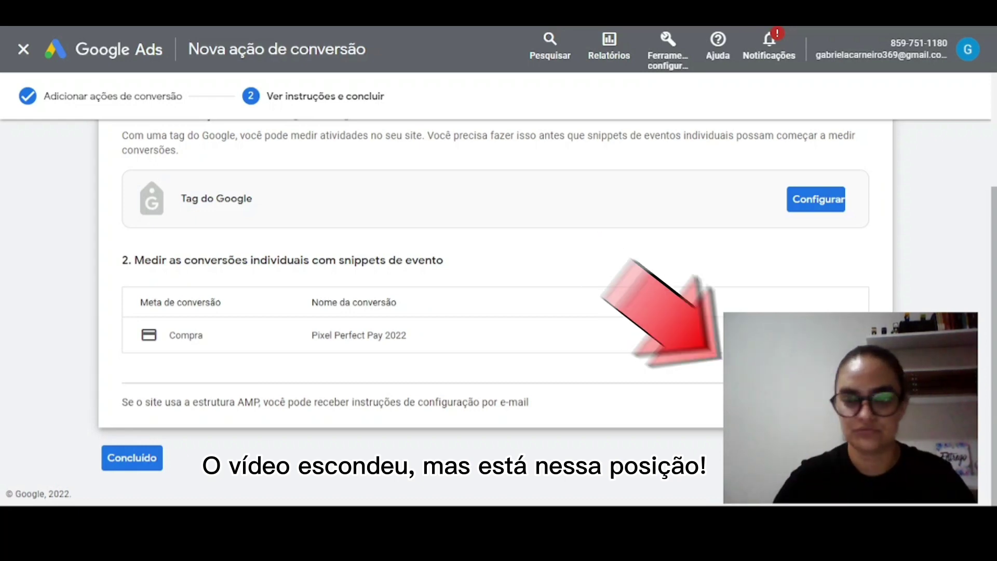
click(810, 335)
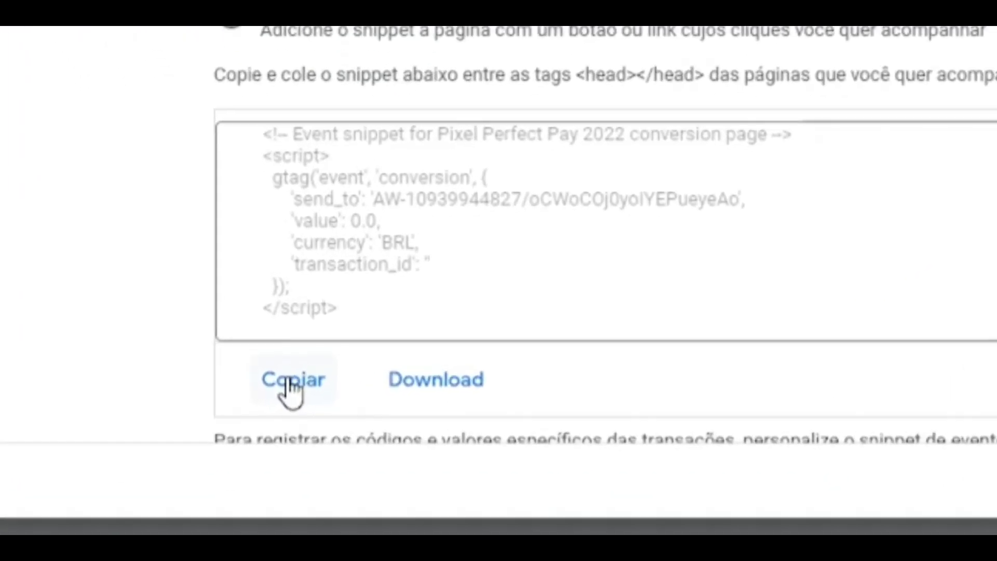
click(315, 408)
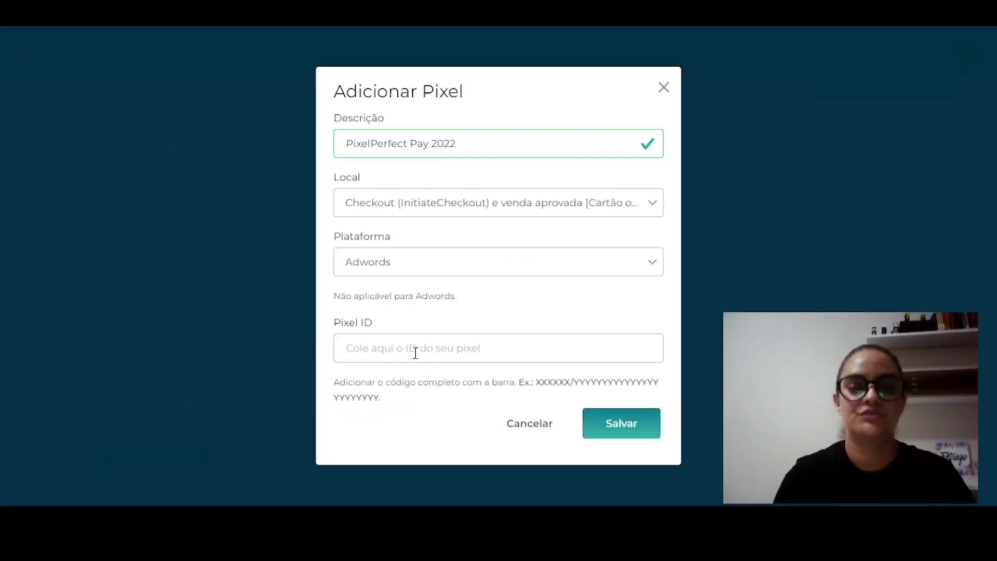
Step: Switch to Perfect Pay, fill in the Pixel ID with the full send_to conversion code from the snippet, and save the pixel
click(415, 352)
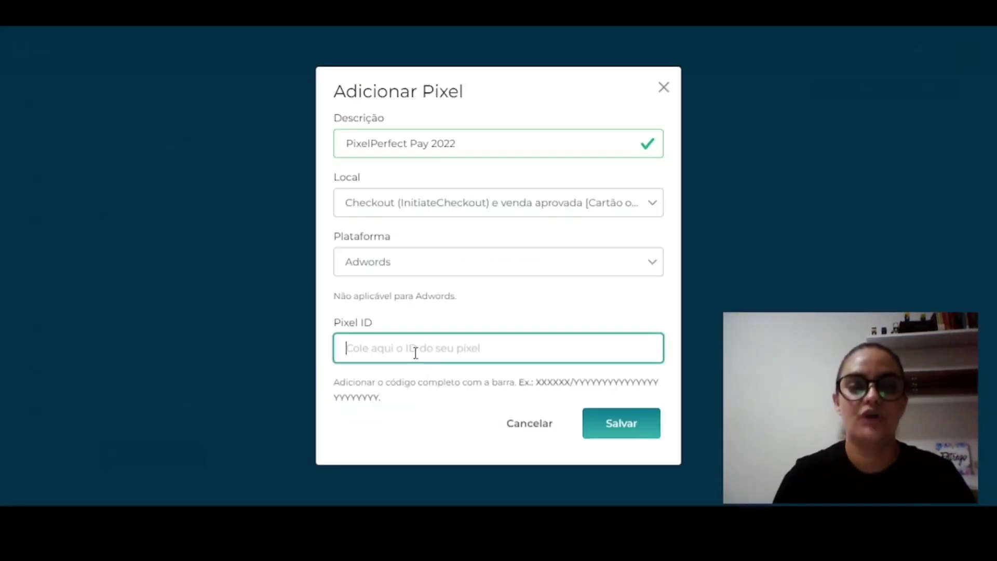
key(ctrl+v)
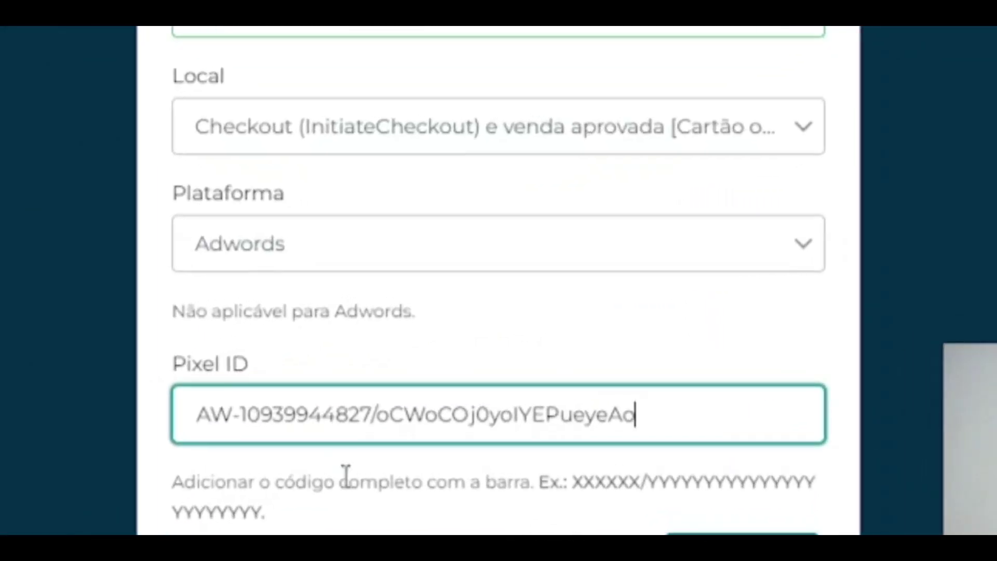
click(742, 534)
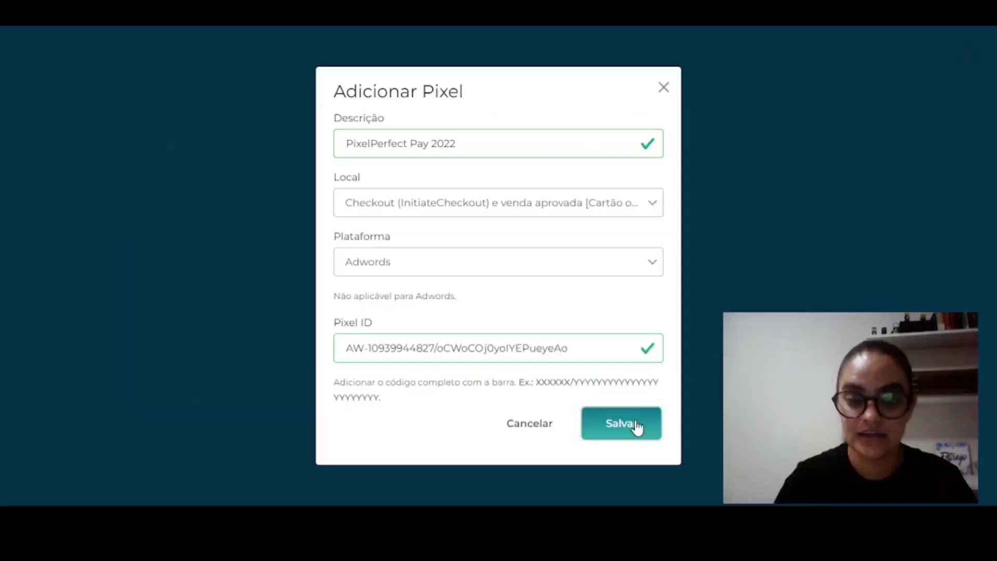
click(637, 425)
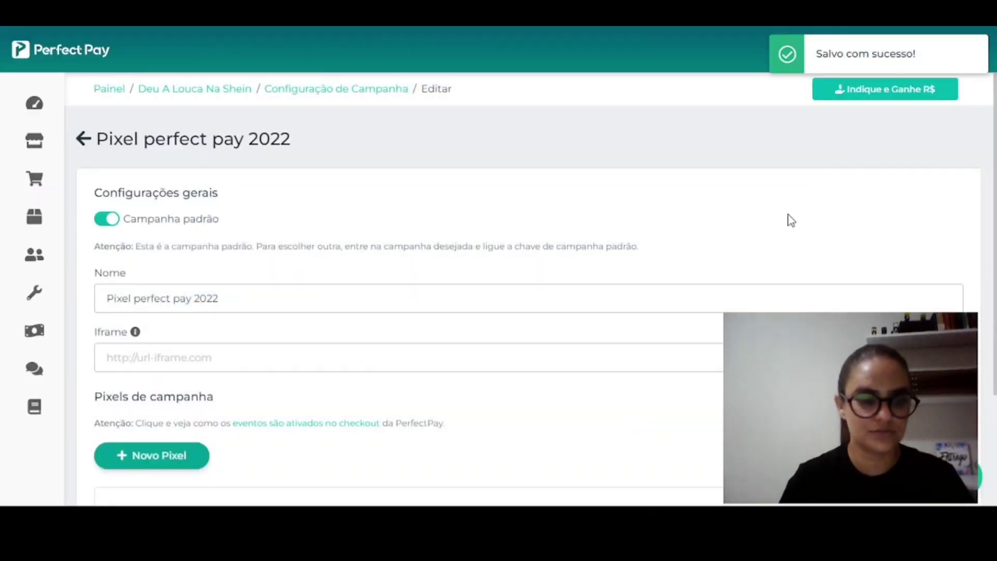
scroll(995, 460, down, 5)
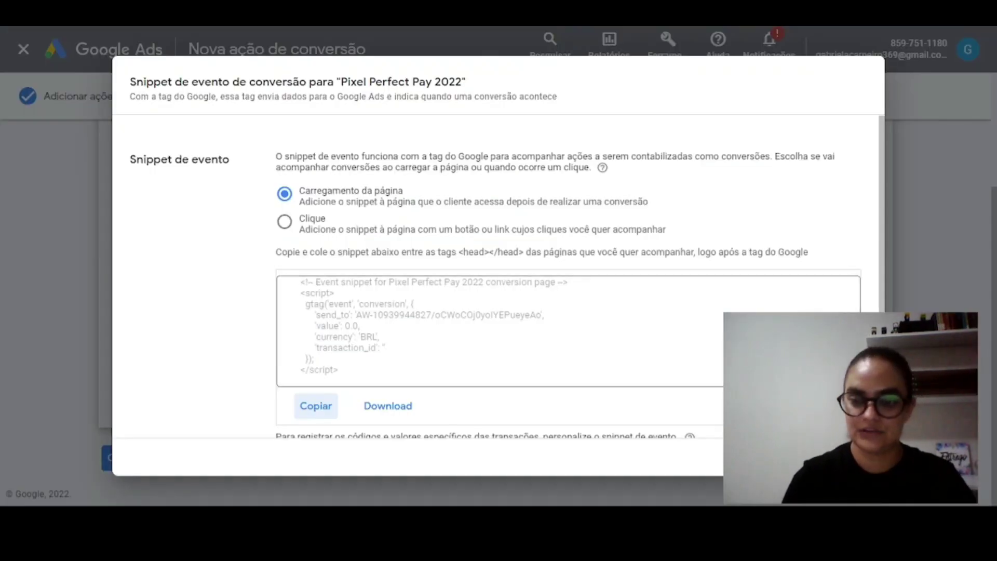
Step: Switch back to Google Ads, dismiss the event snippet and finish creating the conversion action
key(Escape)
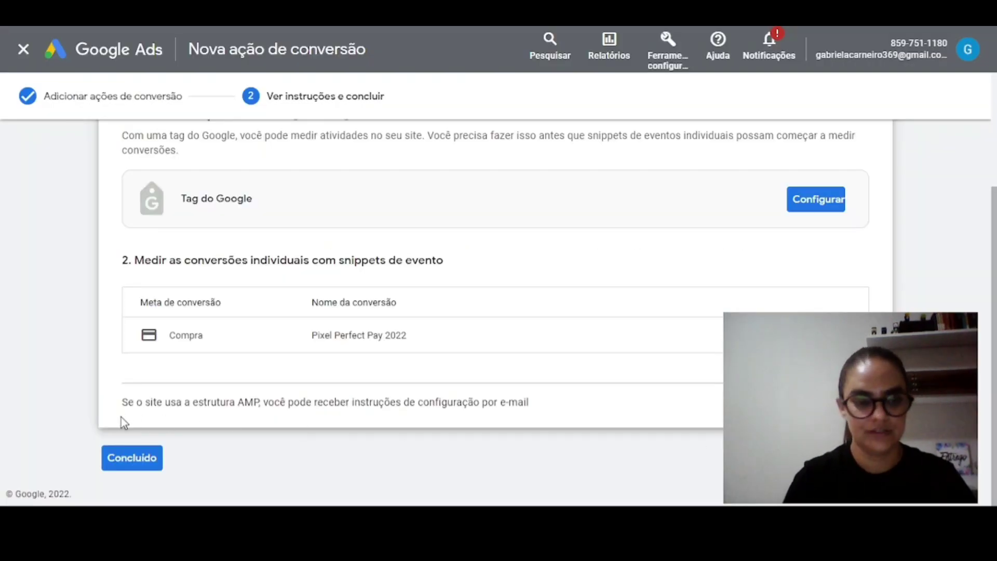
click(136, 460)
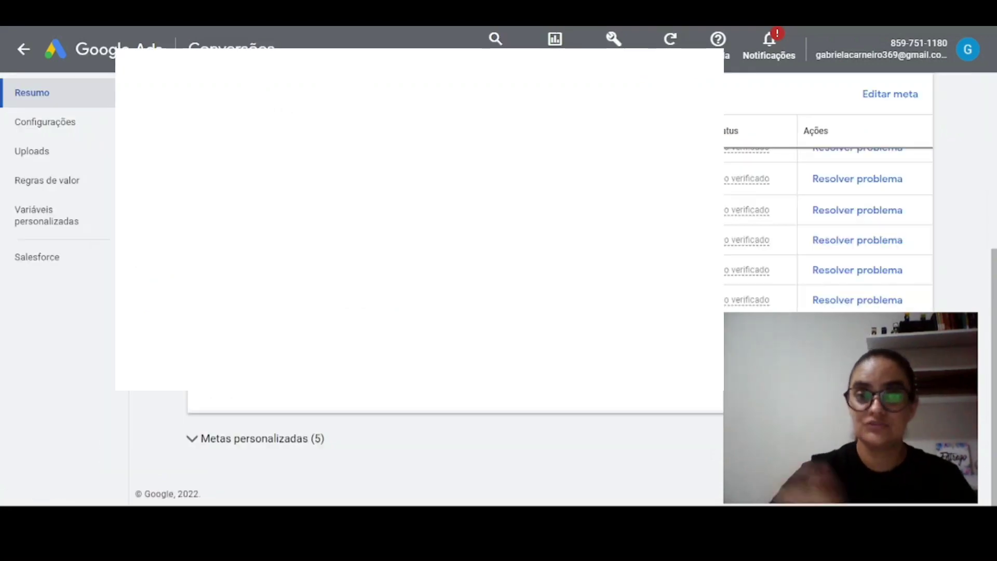
Step: Create a custom goal named "Pixel Perfect Pay 2022" containing the Pixel Perfect Pay 2022 conversion action
click(293, 454)
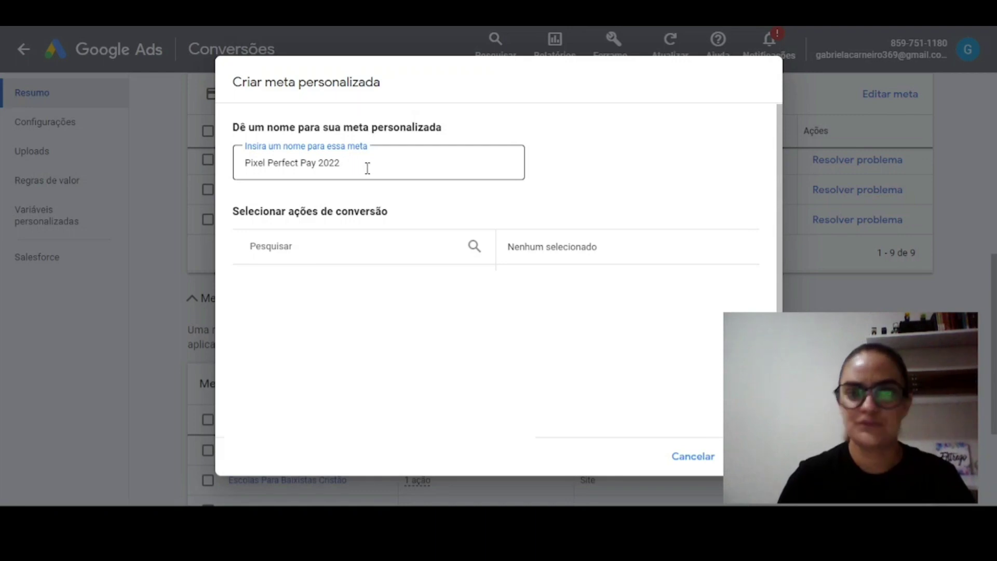
click(282, 250)
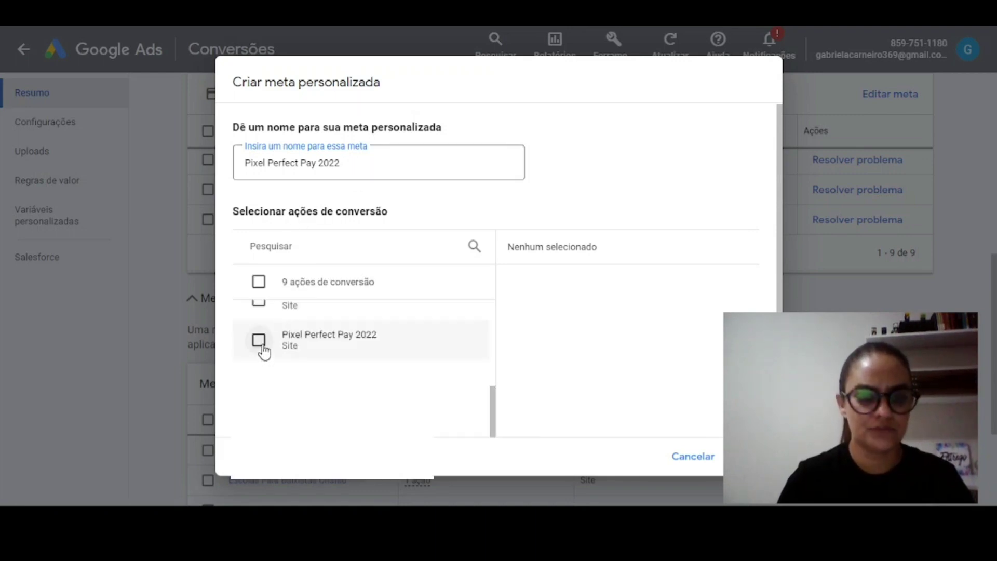
click(259, 343)
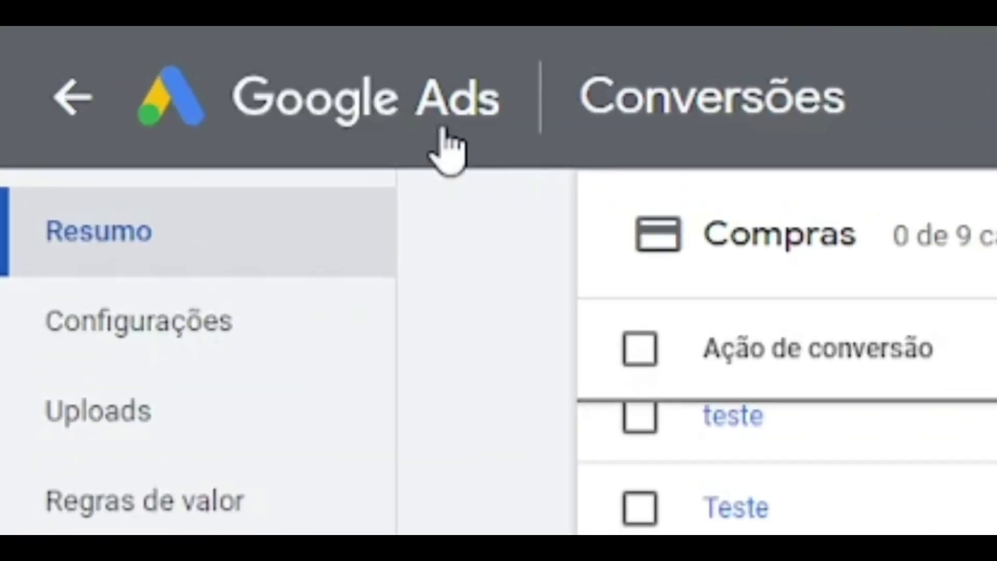
Step: In the settings of the campaign Deu a Louca na Shein, switch to campaign-specific goals and open the goal selection
click(443, 132)
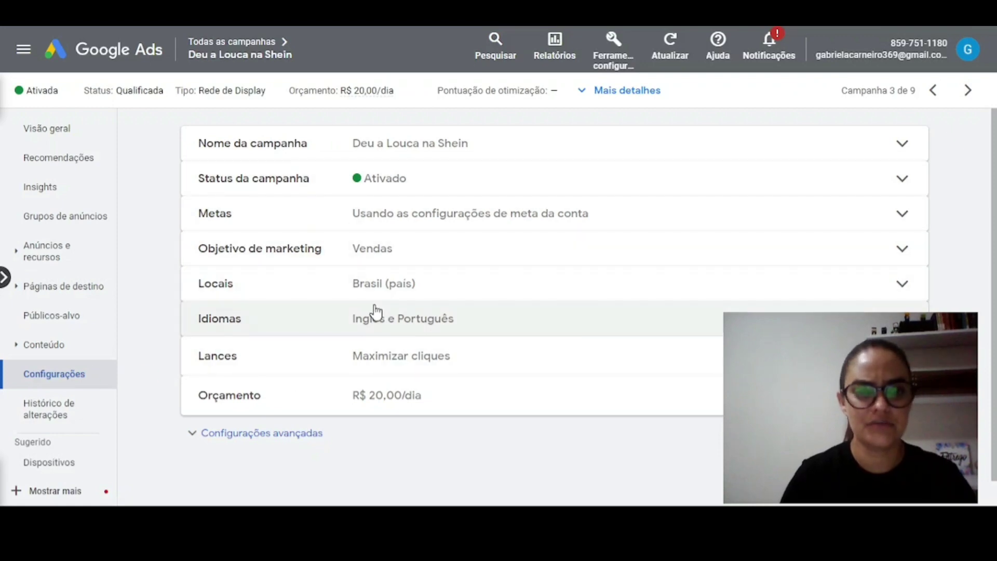
click(531, 228)
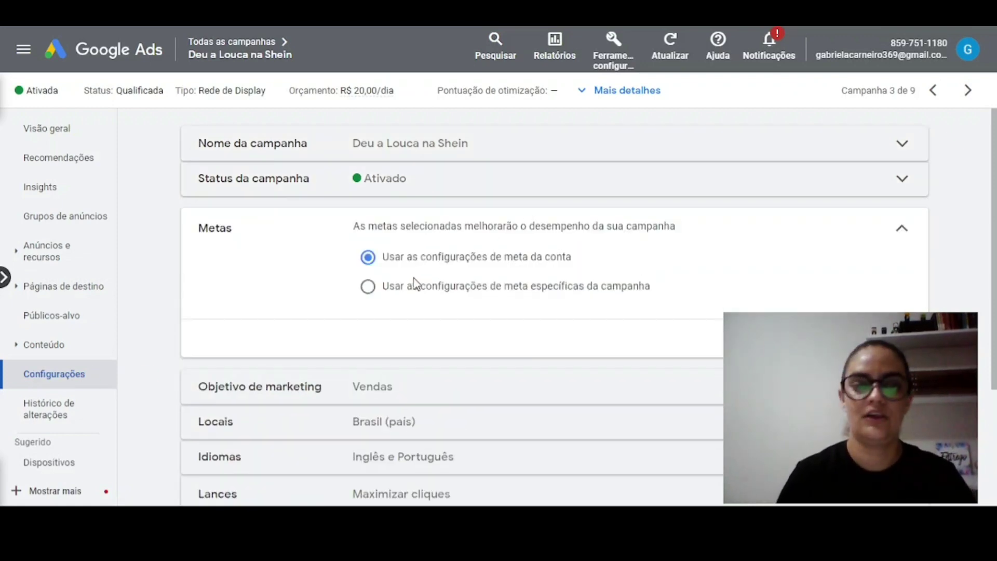
click(384, 292)
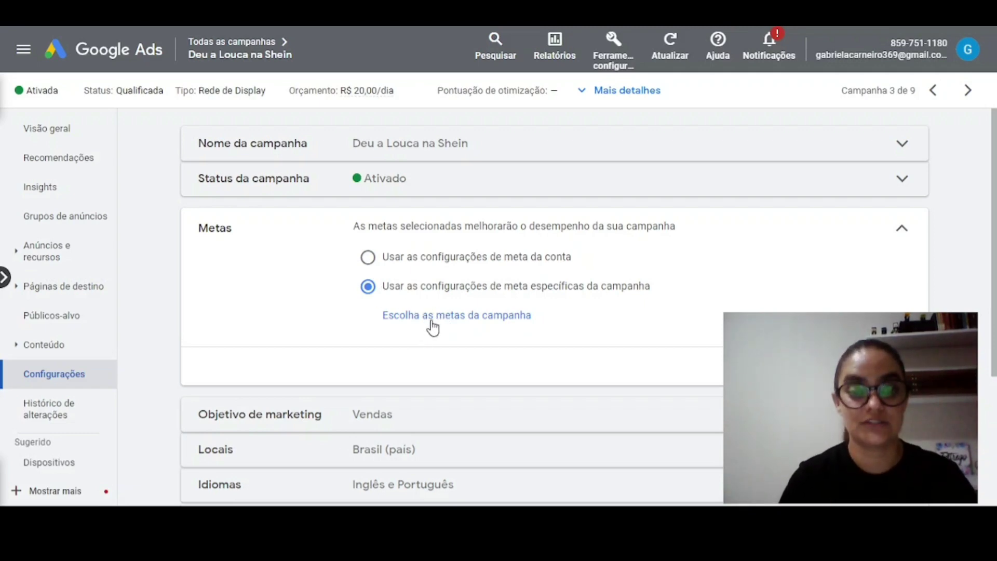
click(432, 316)
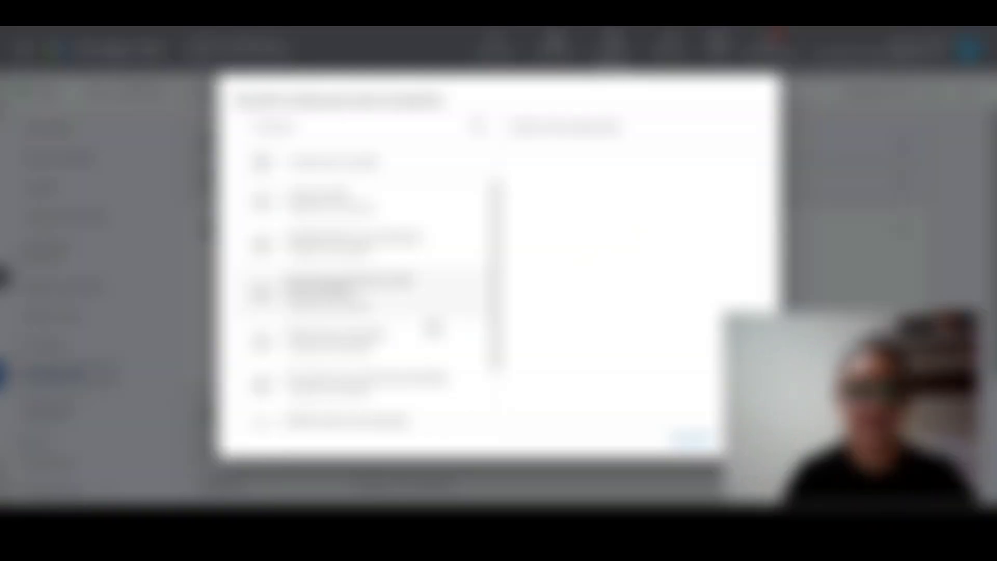